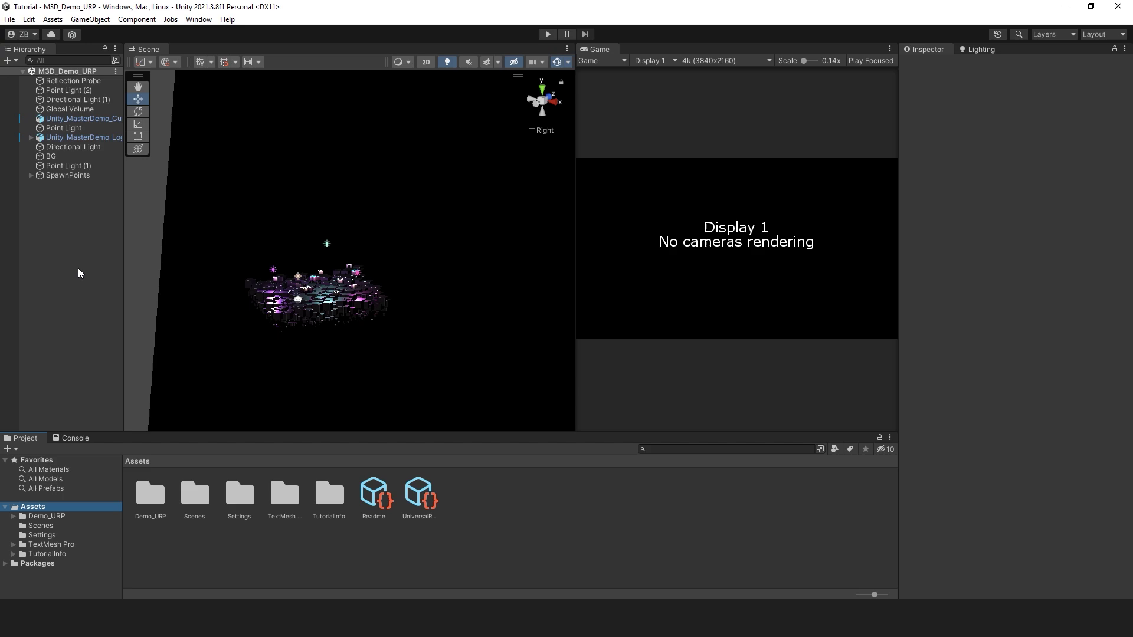
Step: Add the Magnetic3D Camera 1.0.1 package in Package Manager from its pasted git URL
{"action": "left_click", "coordinate": [200, 20]}
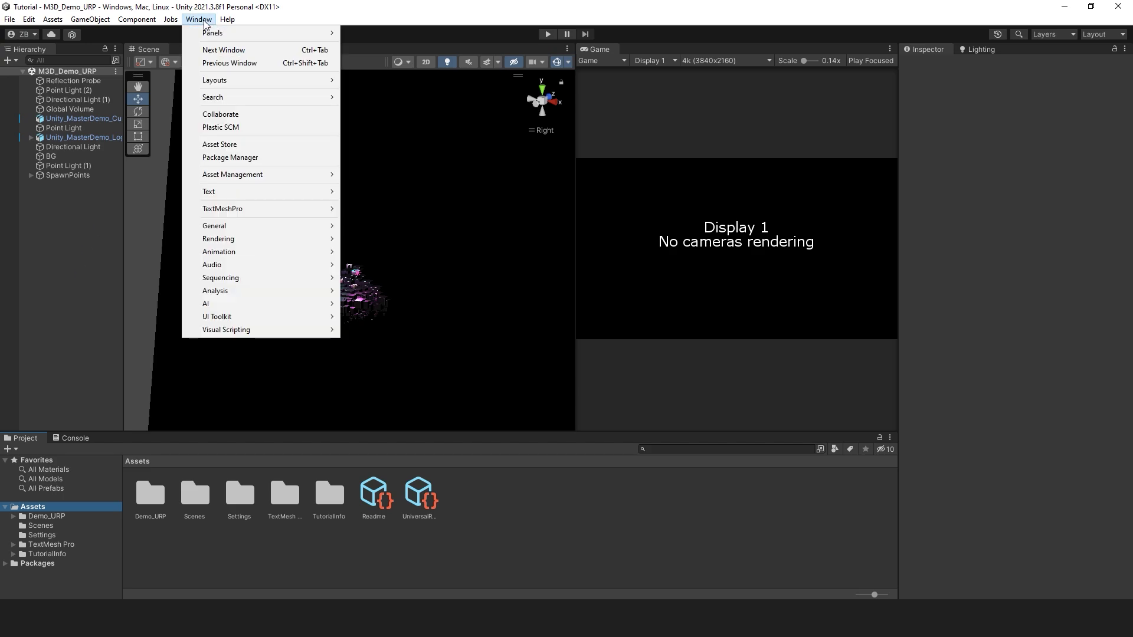
{"action": "left_click", "coordinate": [265, 158]}
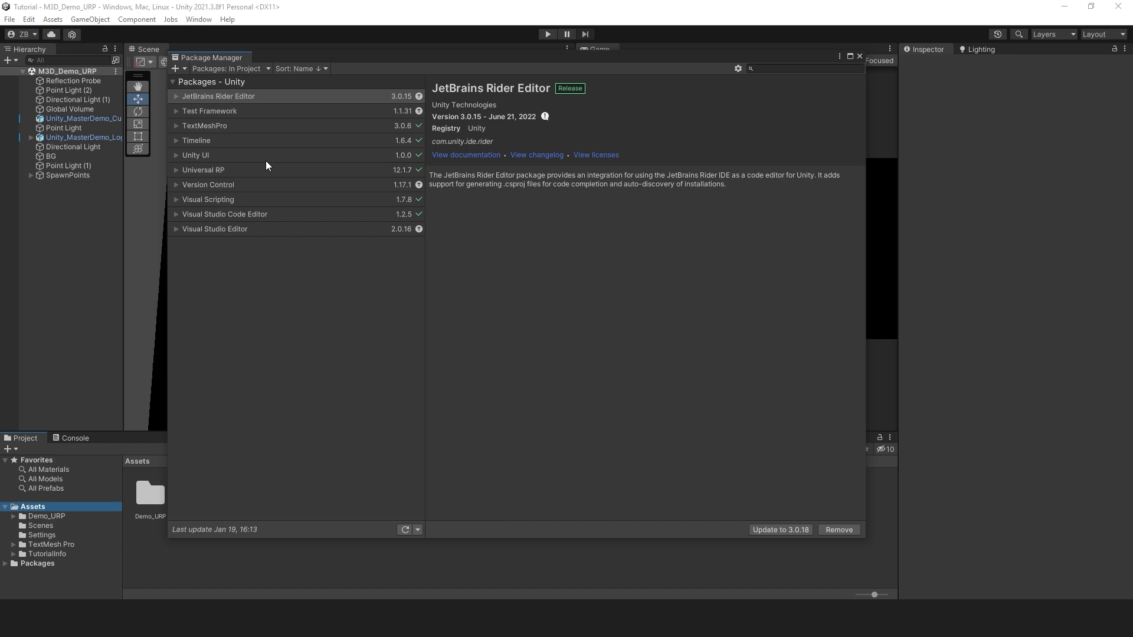
{"action": "left_click", "coordinate": [176, 69]}
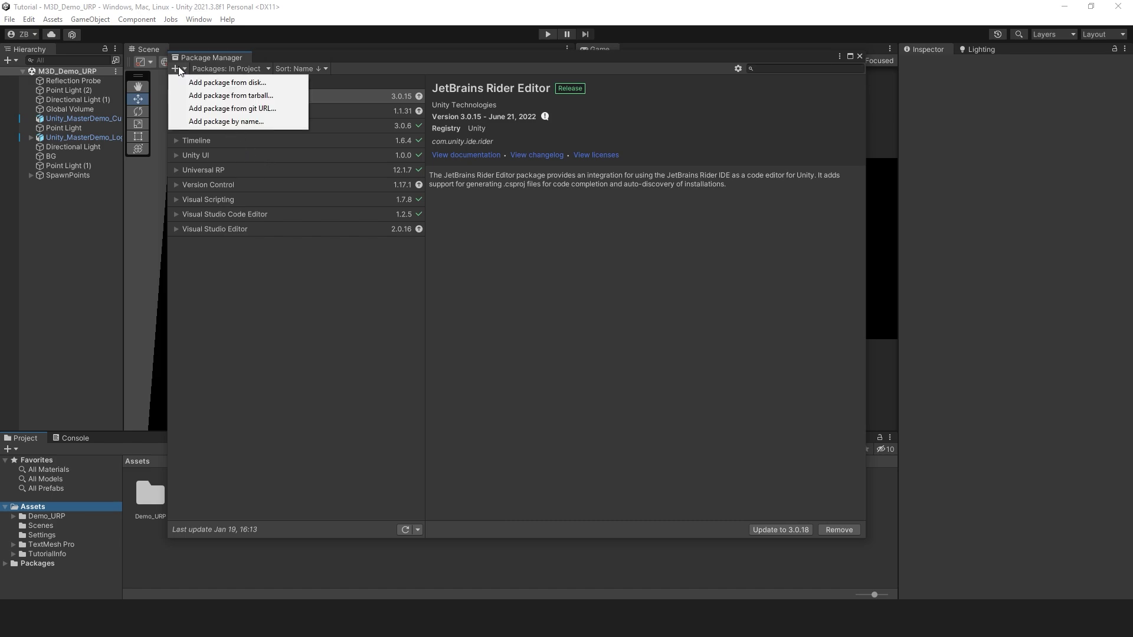
{"action": "left_click", "coordinate": [204, 108]}
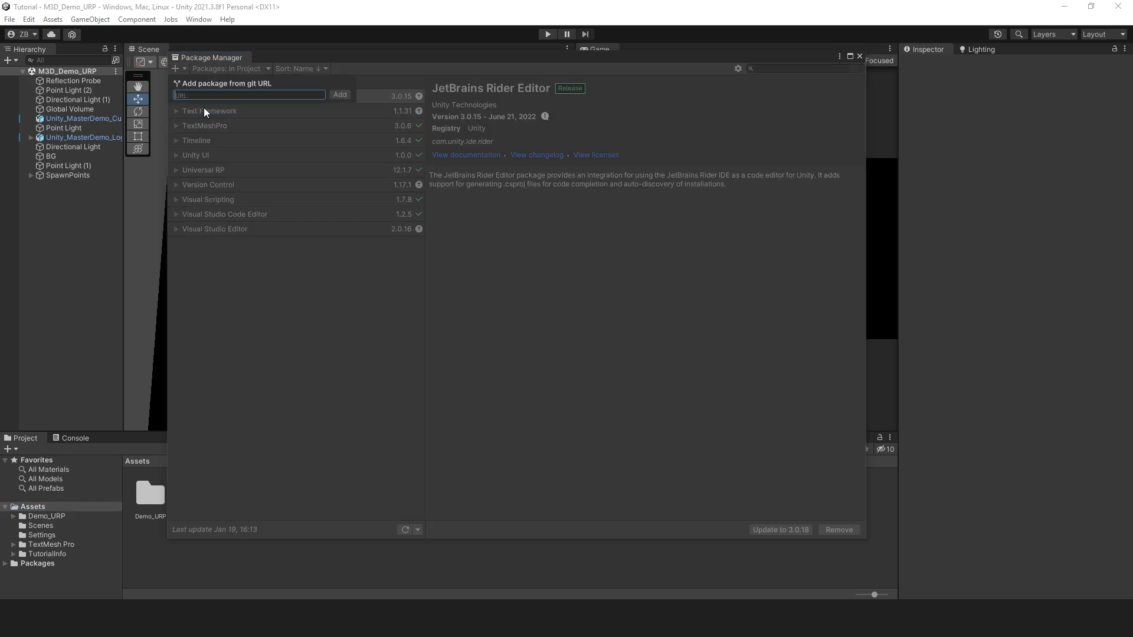
{"action": "type", "text": "https://github.com/Magnetic3D/UnityPlugin.git"}
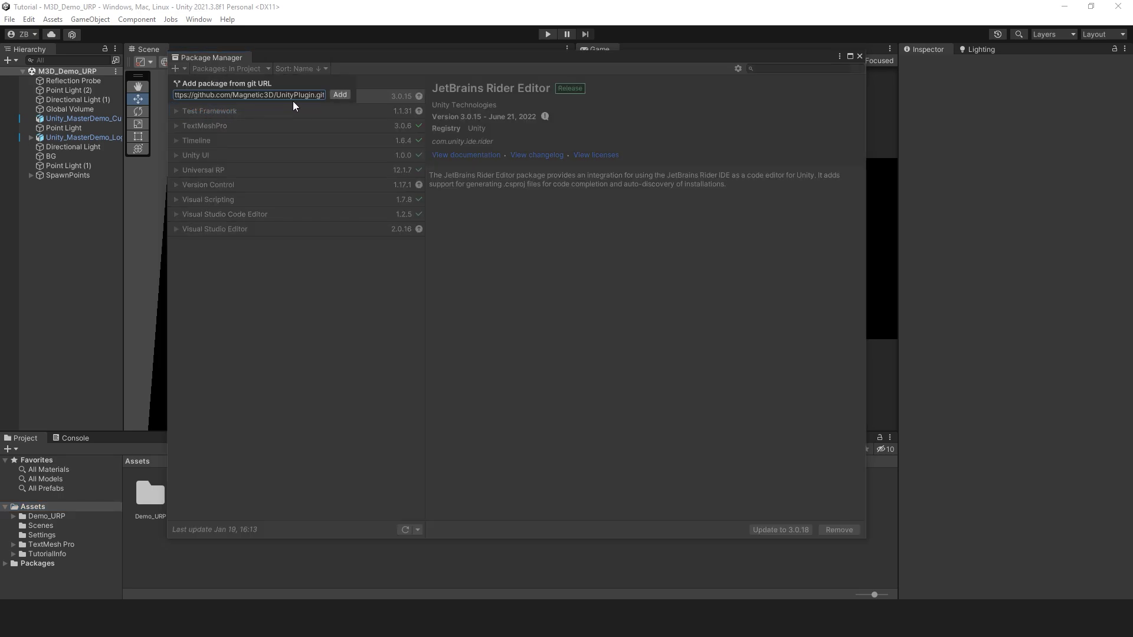
{"action": "left_click", "coordinate": [341, 95]}
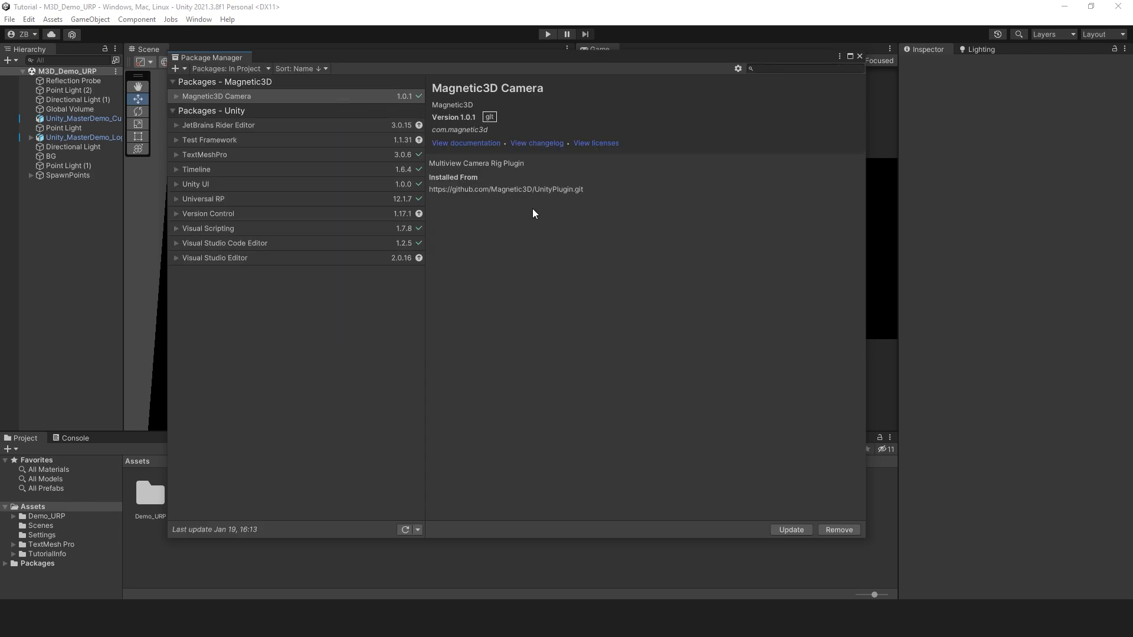
{"action": "left_click", "coordinate": [859, 57]}
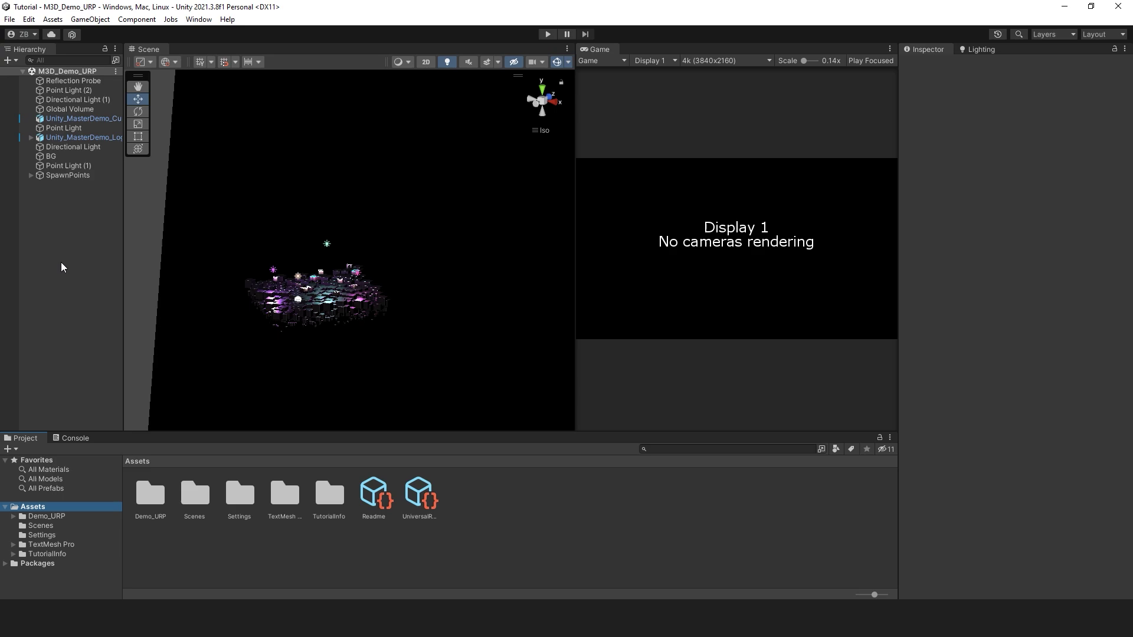
Step: In the Magnetic3D License and Assets window, register this device and import the Universal RP essential assets
{"action": "left_click", "coordinate": [199, 19]}
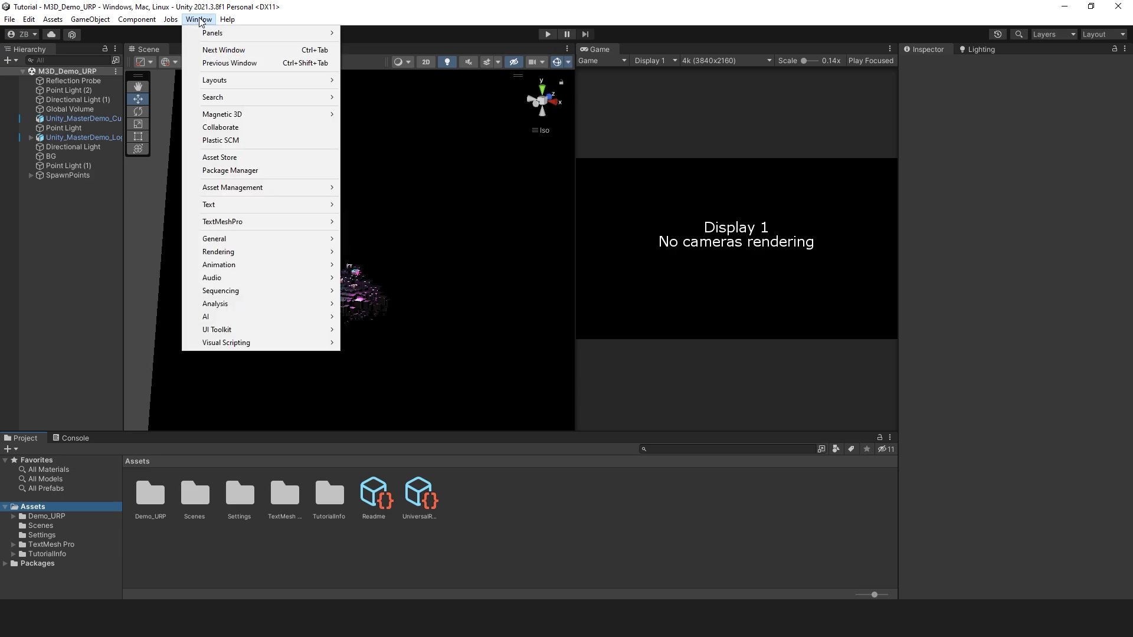
{"action": "mouse_move", "coordinate": [282, 112]}
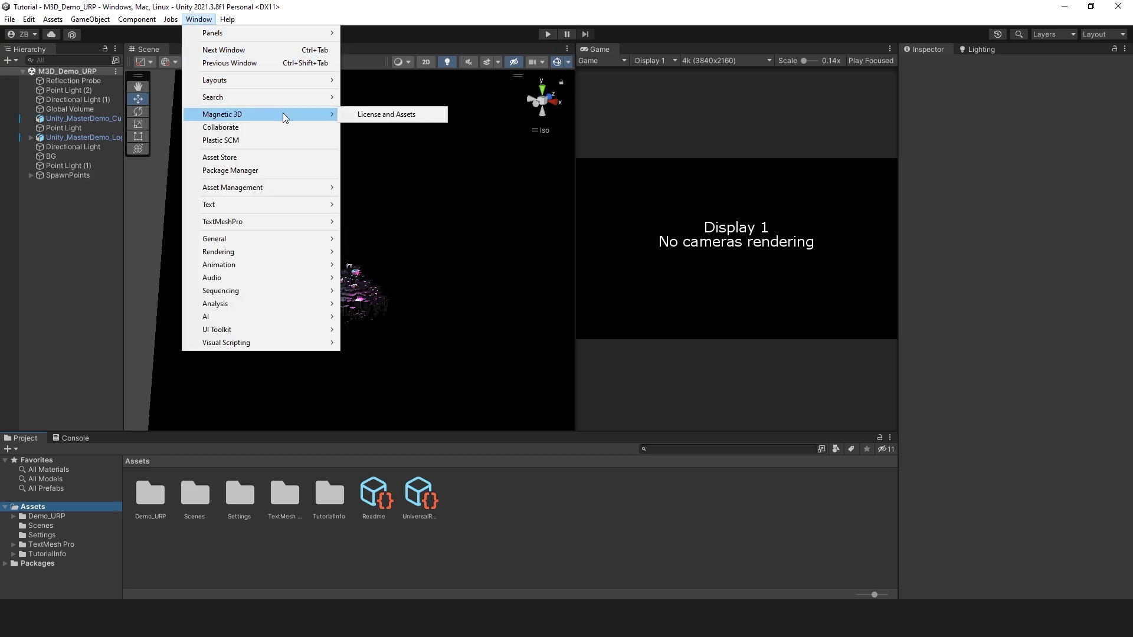
{"action": "left_click", "coordinate": [427, 120]}
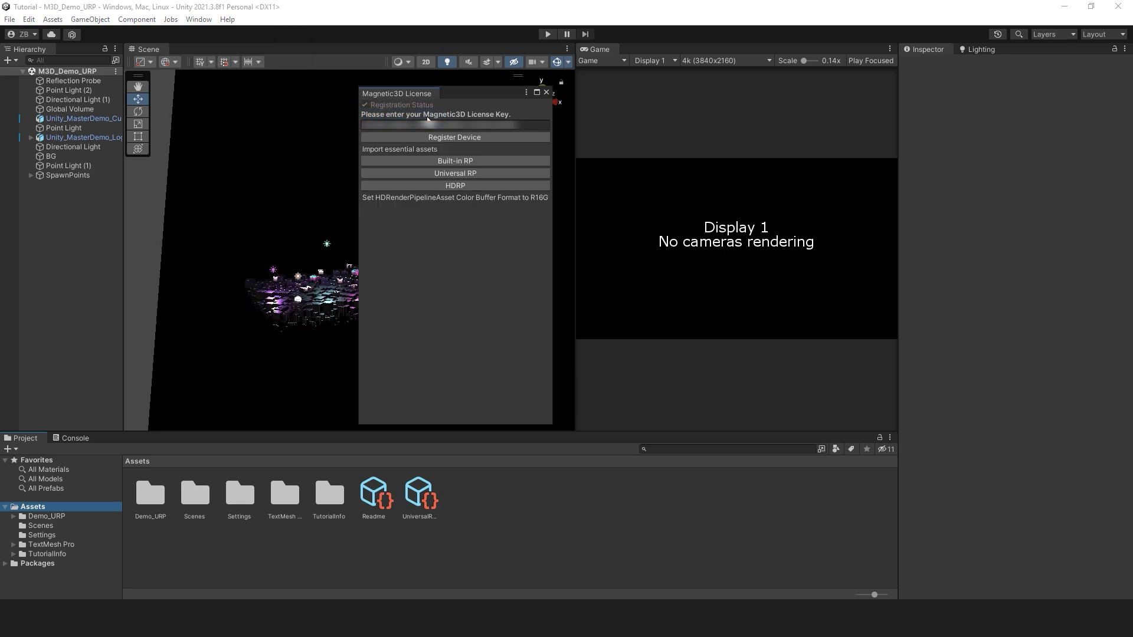
{"action": "left_click", "coordinate": [524, 137]}
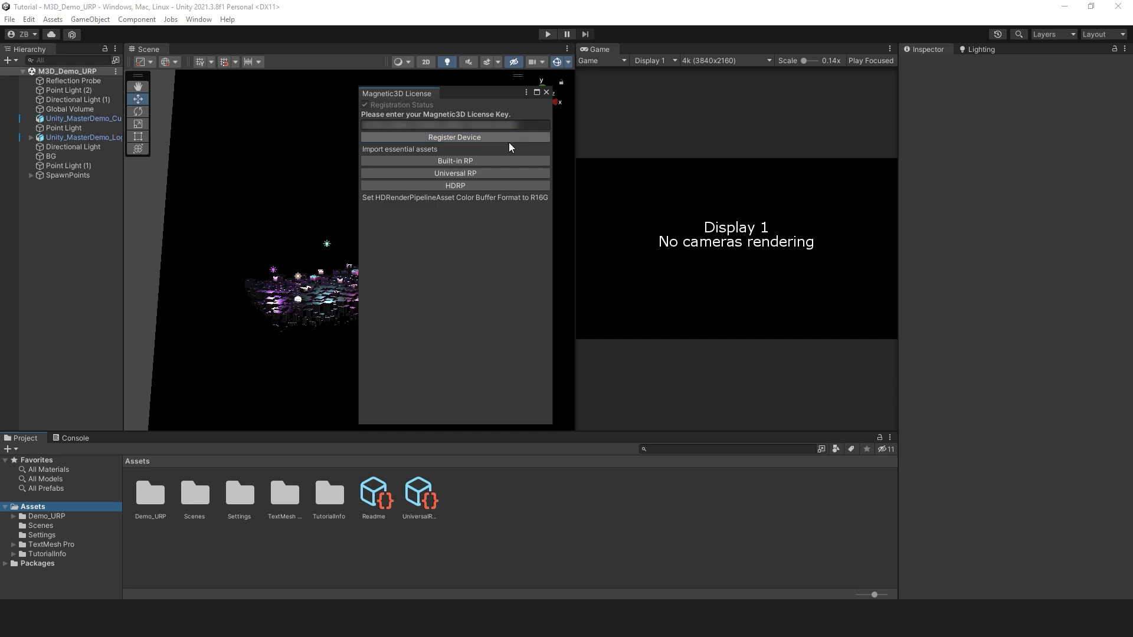
{"action": "left_click", "coordinate": [494, 174]}
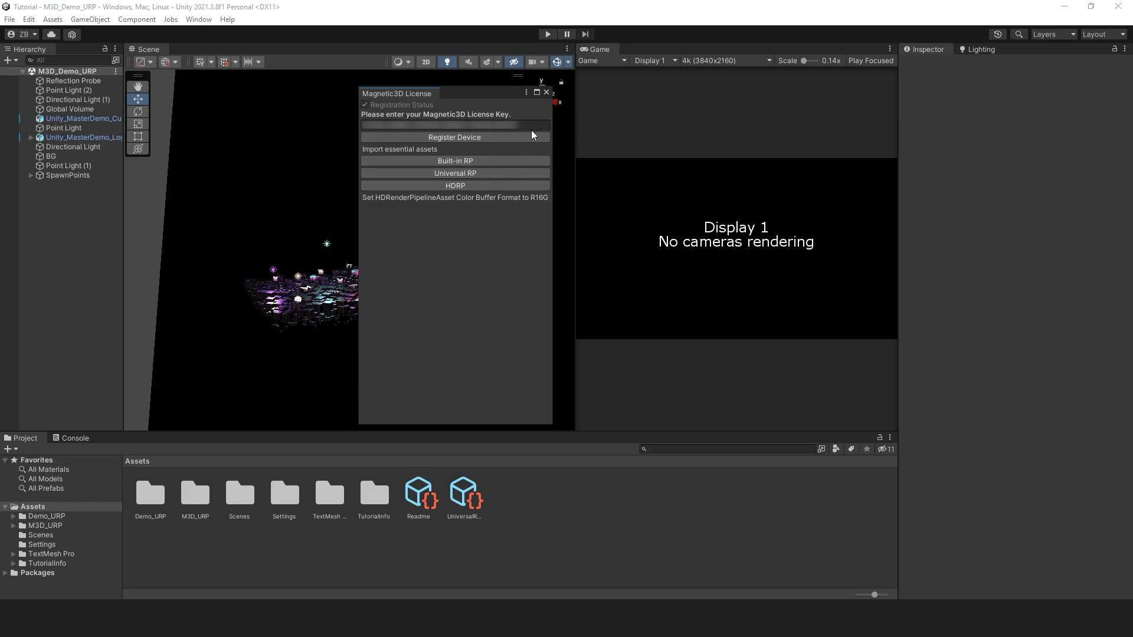
Step: Close the license window and select the Magnetic3D Camera Rig prefab in M3D_URP > M3D Camera Prefab and Resources URP
{"action": "left_click", "coordinate": [547, 93]}
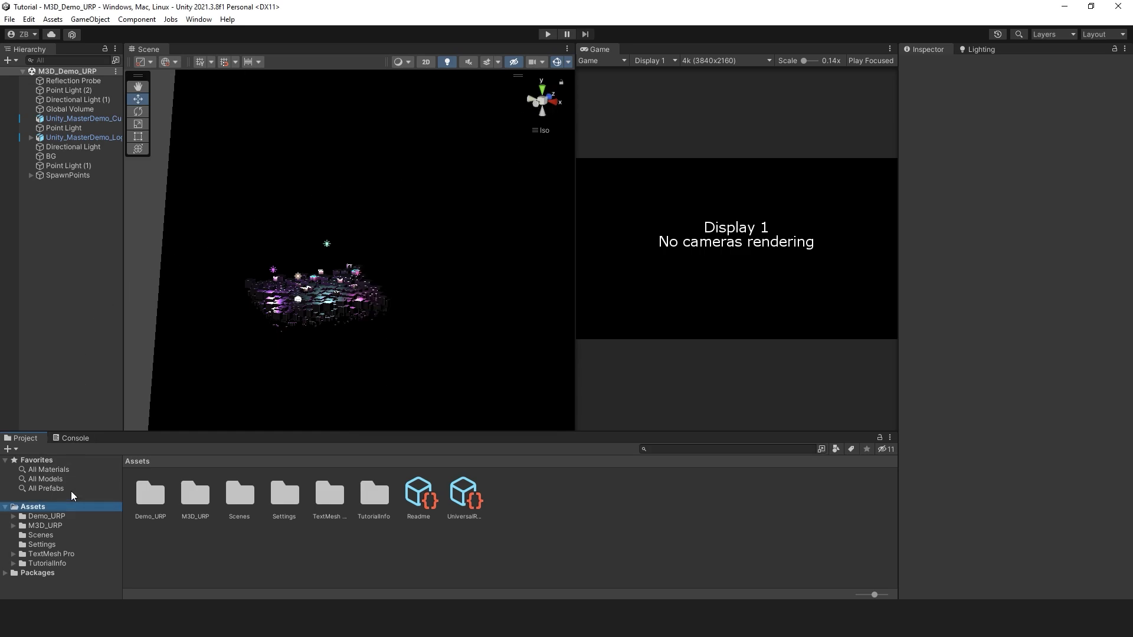
{"action": "left_click", "coordinate": [60, 529]}
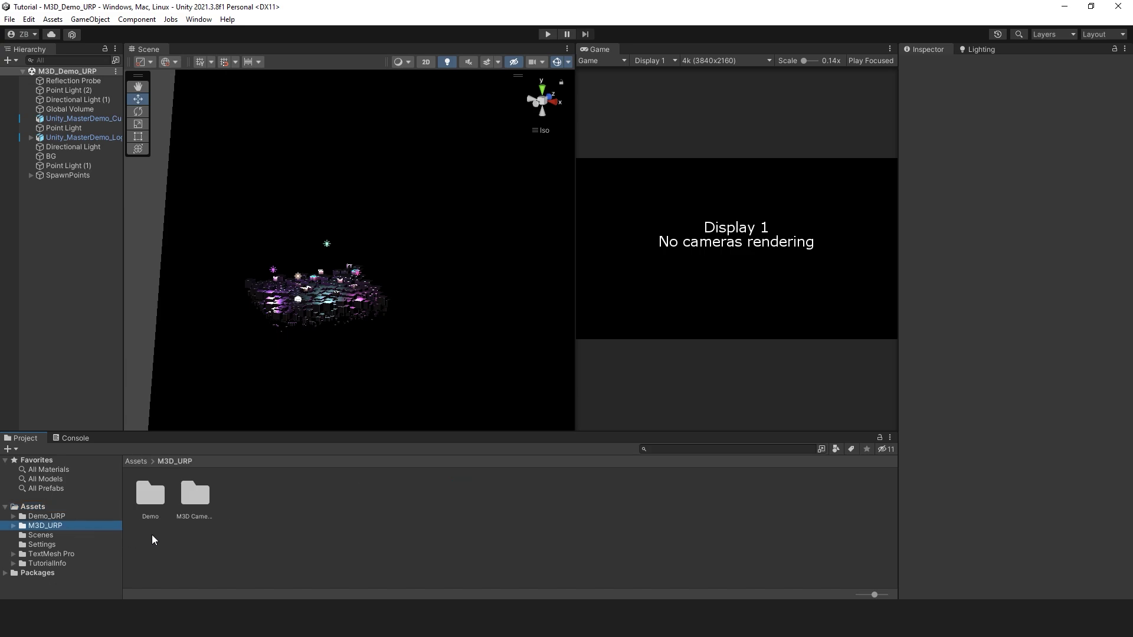
{"action": "left_click", "coordinate": [205, 494]}
{"action": "double_click", "coordinate": [204, 494]}
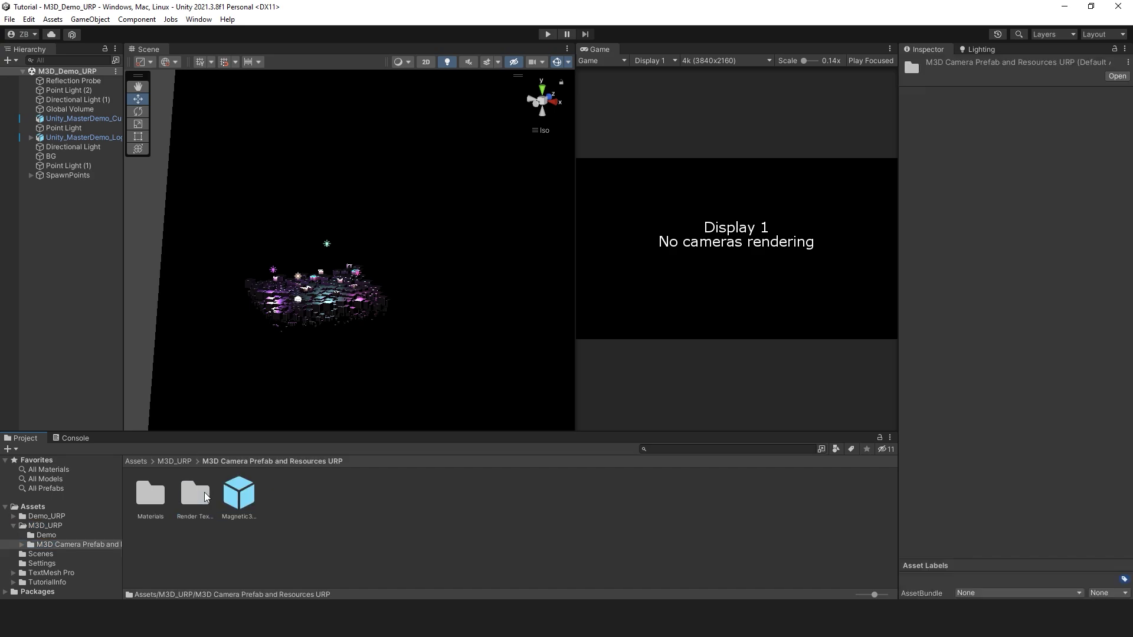
{"action": "left_click", "coordinate": [252, 498]}
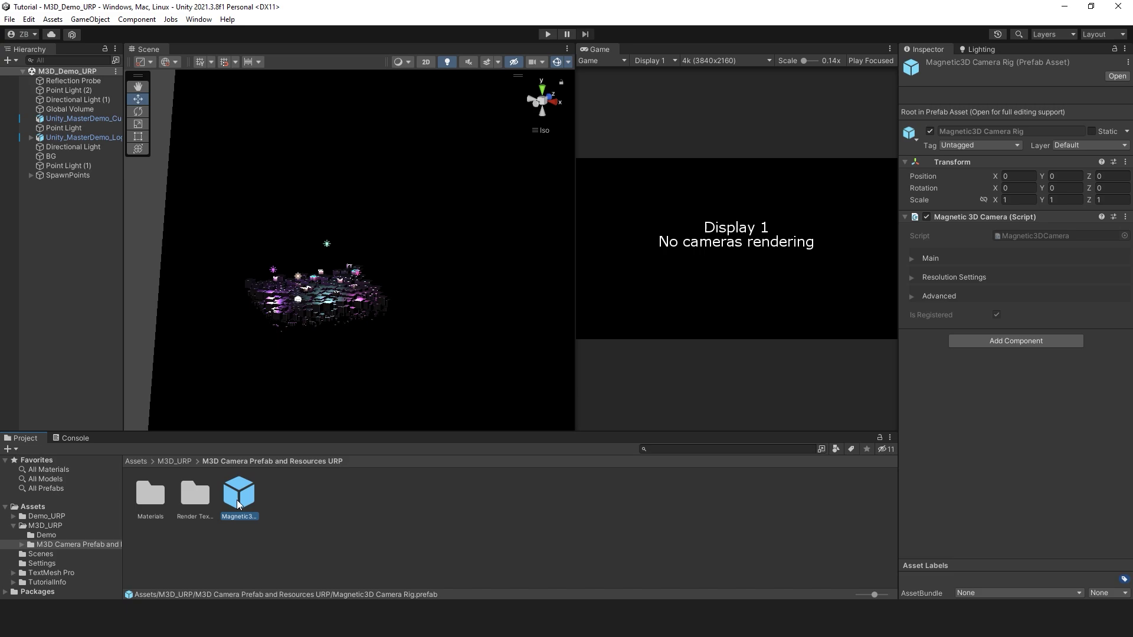
Step: Drop the Magnetic3D Camera Rig prefab into the Hierarchy and drag it back to Z -23.6
{"action": "left_click_drag", "start_coordinate": [239, 499], "coordinate": [71, 311]}
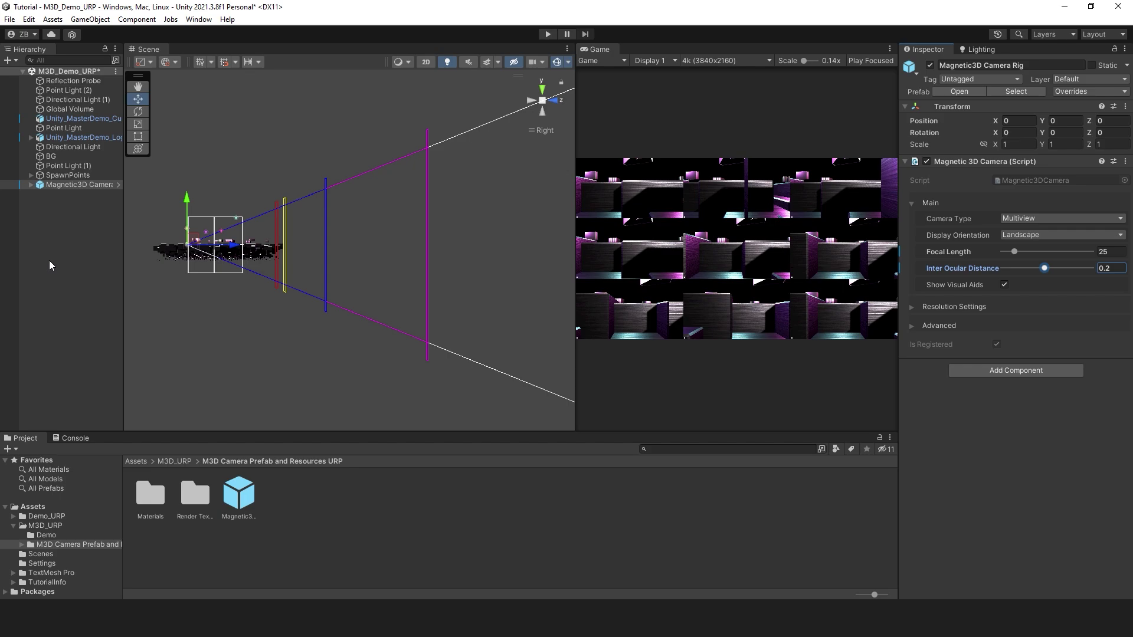
{"action": "middle_click_drag", "start_coordinate": [221, 263], "coordinate": [328, 279]}
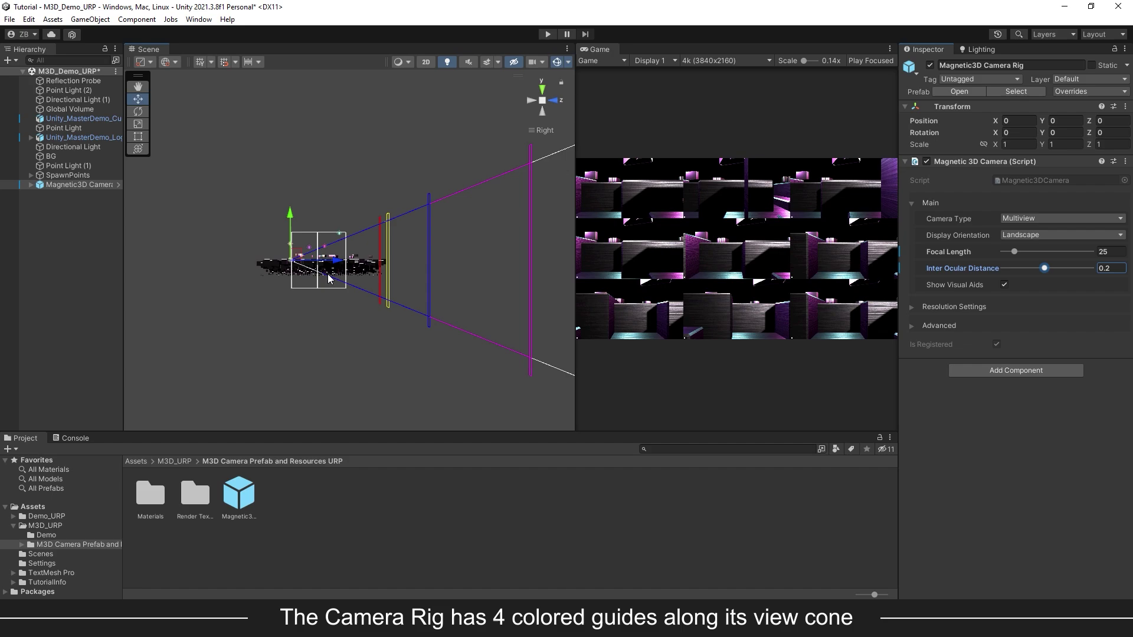
{"action": "left_click_drag", "start_coordinate": [339, 267], "coordinate": [206, 266]}
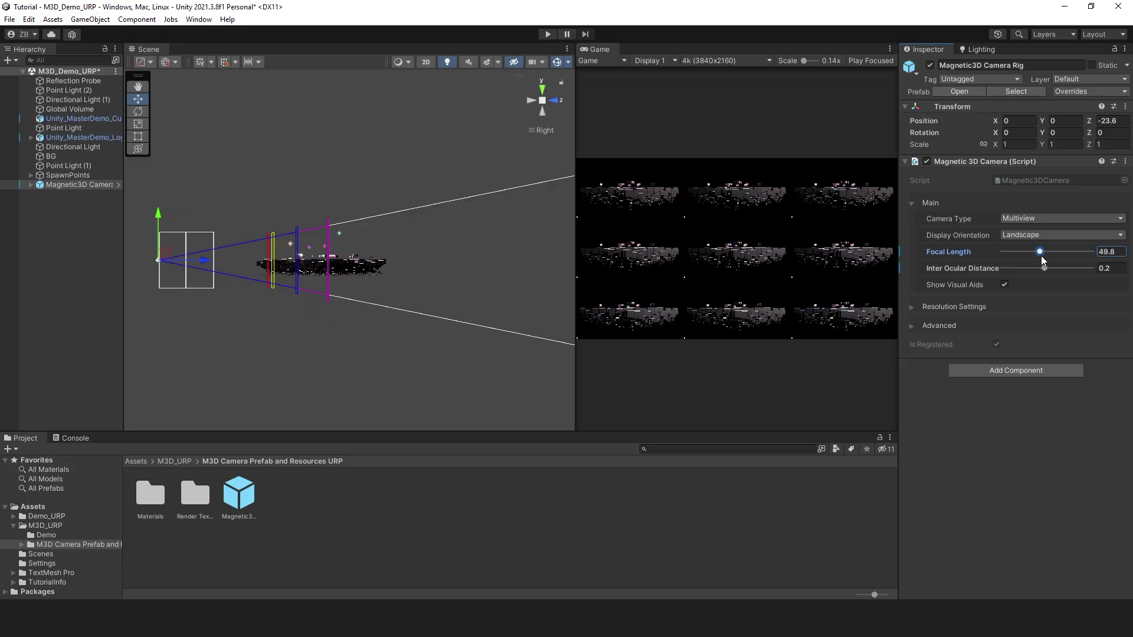
Step: Try a few focal lengths, then set the rig's Focal Length to exactly 50
{"action": "mouse_move", "coordinate": [1042, 258]}
{"action": "left_mouse_down"}
{"action": "mouse_move", "coordinate": [1018, 253]}
{"action": "mouse_move", "coordinate": [1056, 260]}
{"action": "mouse_move", "coordinate": [1032, 253]}
{"action": "left_mouse_up"}
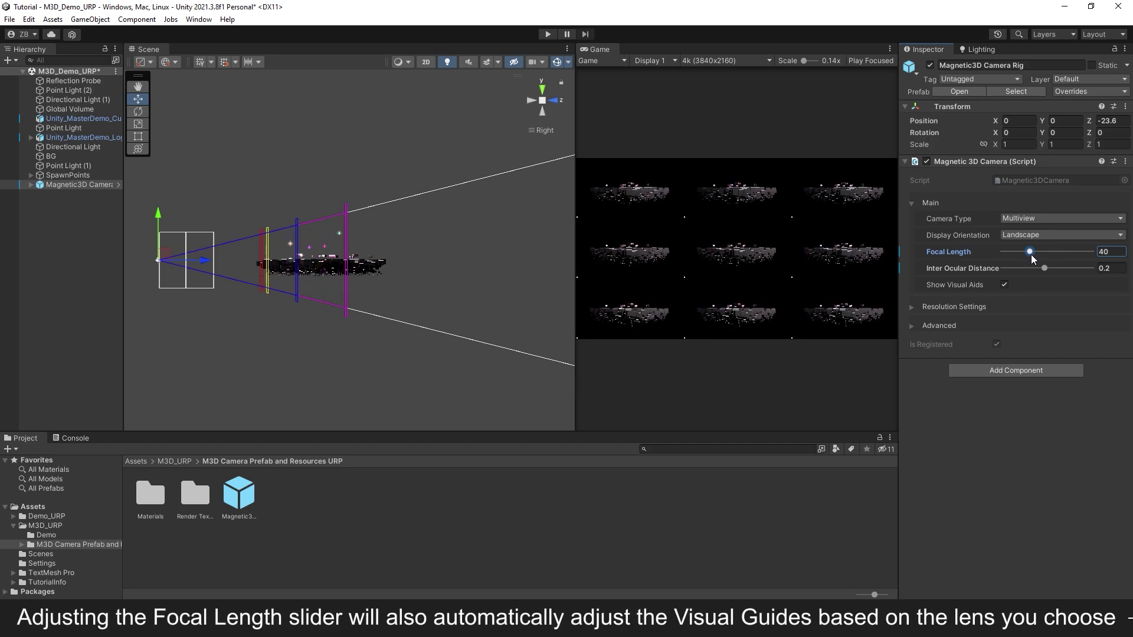
{"action": "left_click", "coordinate": [1111, 251]}
{"action": "type", "text": "50"}
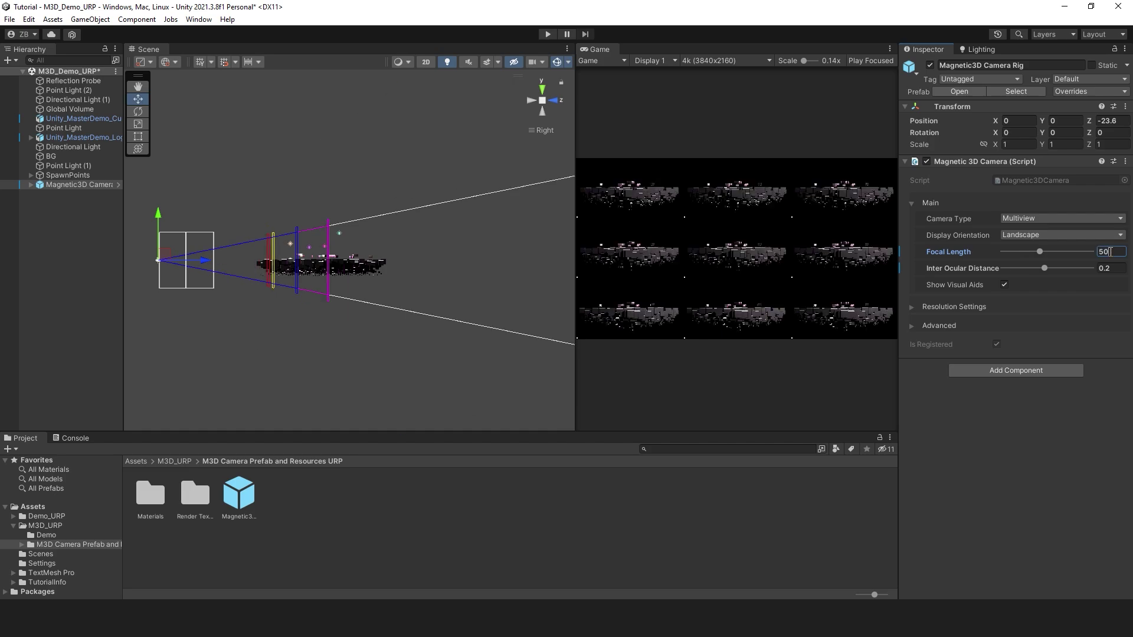
{"action": "key", "text": "Return"}
Step: Widen the camera spacing by setting Inter Ocular Distance to 0.1
{"action": "mouse_move", "coordinate": [1043, 267]}
{"action": "left_mouse_down"}
{"action": "mouse_move", "coordinate": [1091, 269]}
{"action": "mouse_move", "coordinate": [1014, 269]}
{"action": "mouse_move", "coordinate": [1026, 269]}
{"action": "left_mouse_up"}
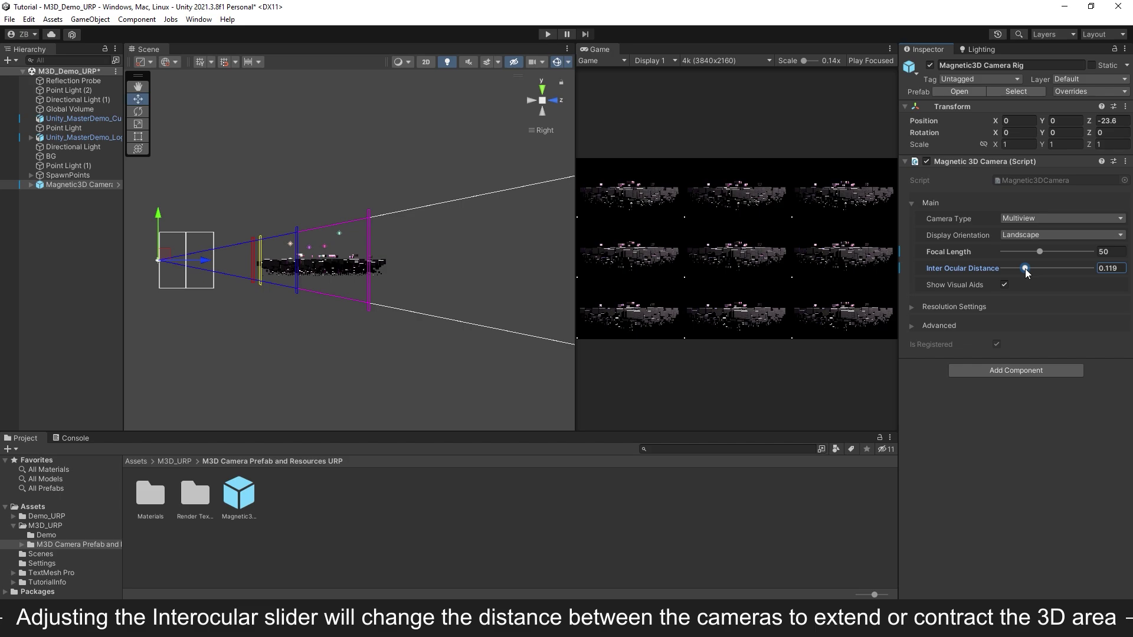
{"action": "left_click", "coordinate": [1118, 270]}
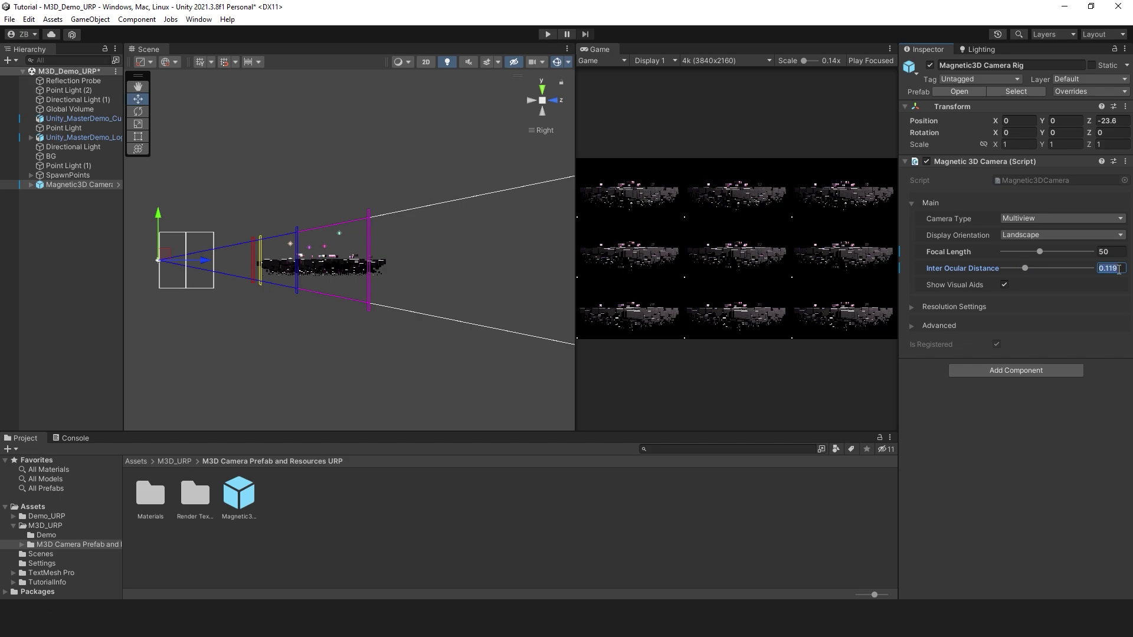
{"action": "type", "text": ".1"}
{"action": "key", "text": "Return"}
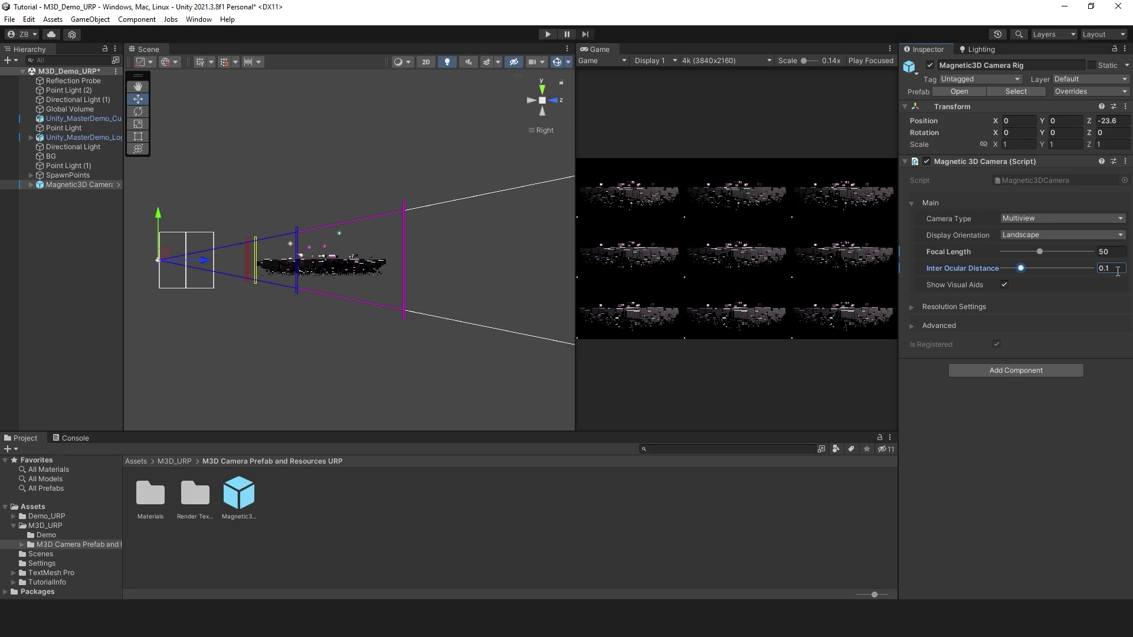
Step: Toggle the rig's visual guides off and on, then check Resolution Settings at 3840 x 2160
{"action": "left_click", "coordinate": [1003, 285]}
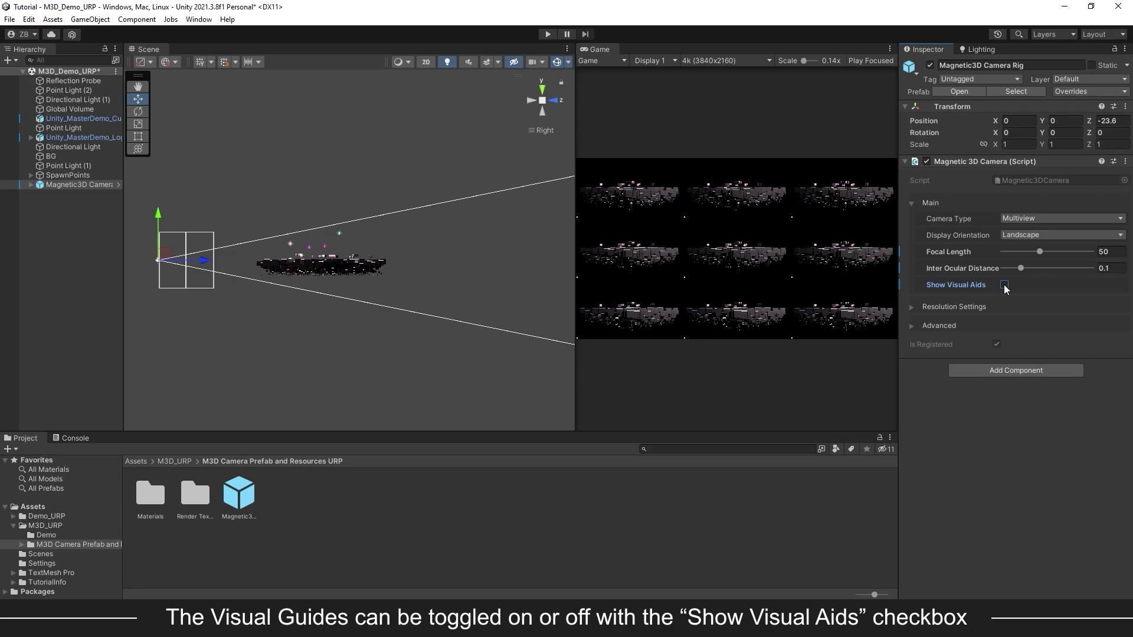
{"action": "left_click", "coordinate": [1005, 286]}
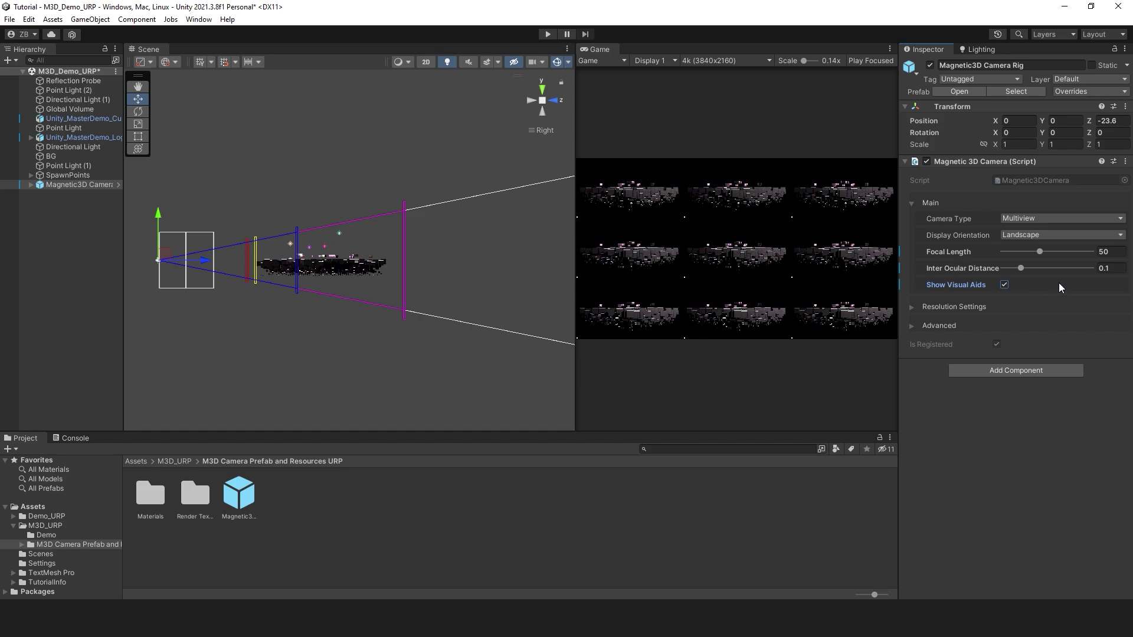
{"action": "left_click", "coordinate": [912, 306]}
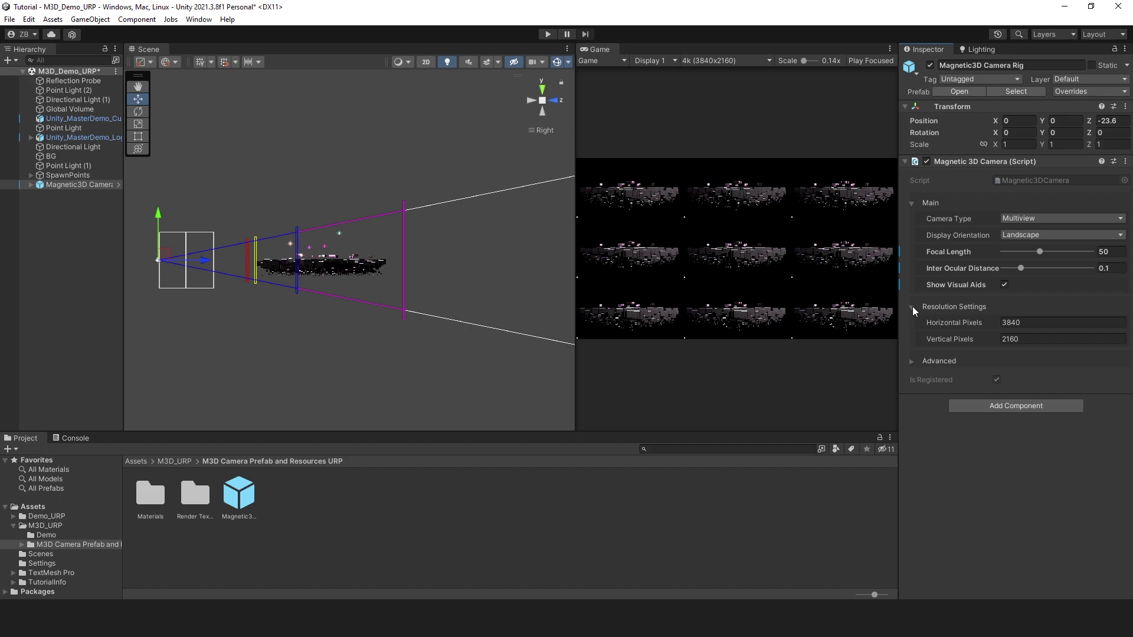
{"action": "left_click", "coordinate": [1031, 339]}
{"action": "left_click", "coordinate": [991, 340]}
Step: Move the rig back to Z -24.2 and up to Y 5, tilting it to X rotation 11.757
{"action": "left_click_drag", "start_coordinate": [203, 263], "coordinate": [203, 261]}
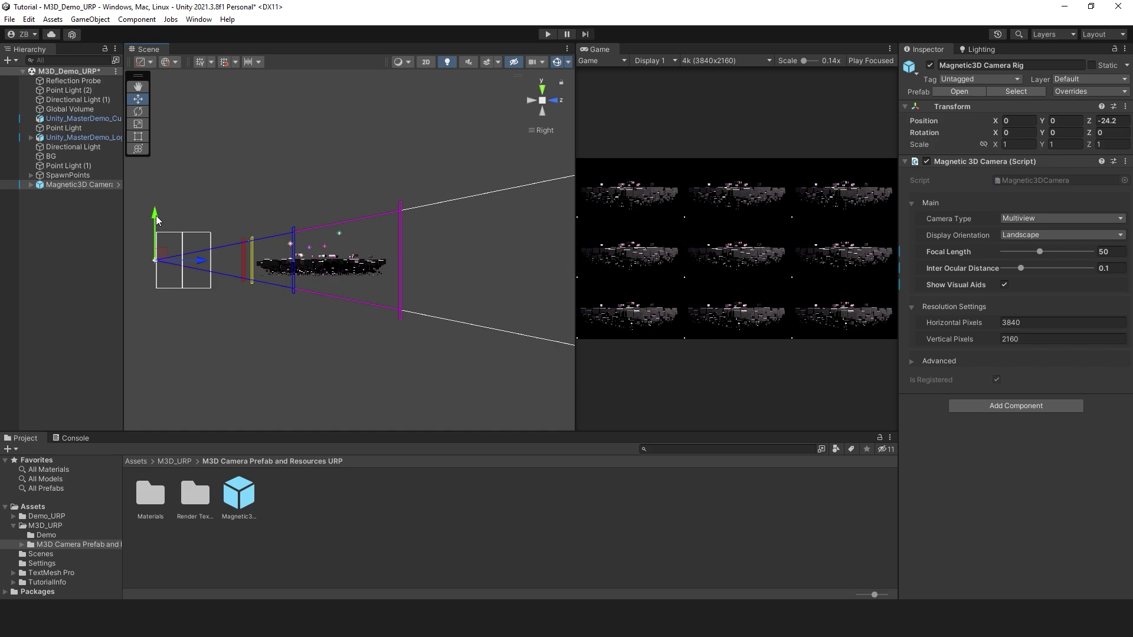
{"action": "left_click_drag", "start_coordinate": [156, 215], "coordinate": [162, 197]}
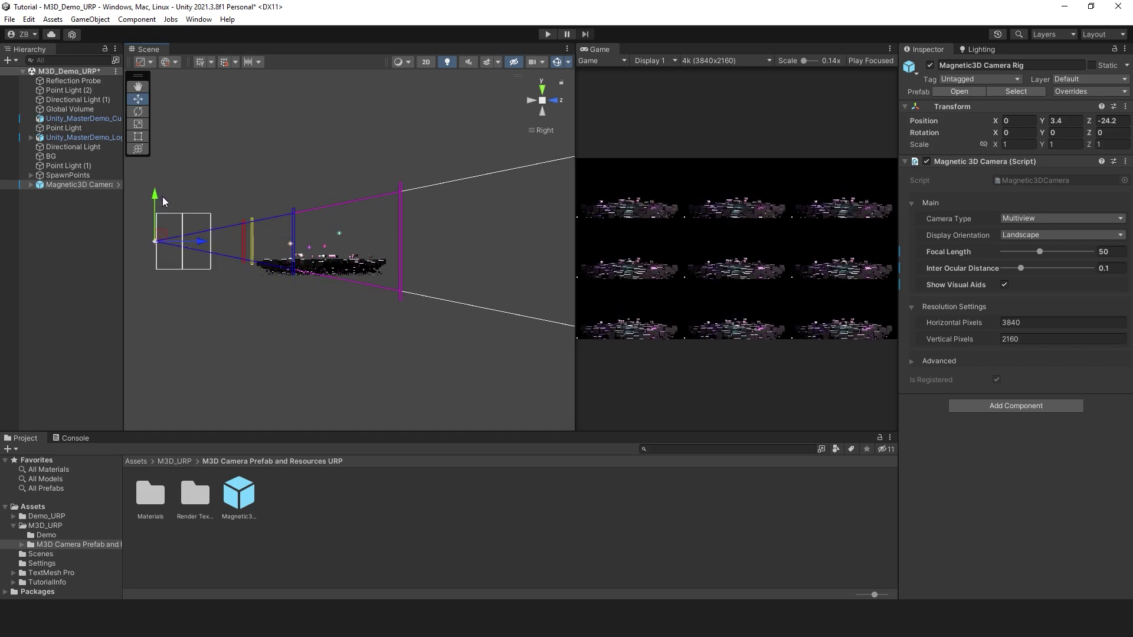
{"action": "left_click", "coordinate": [139, 111]}
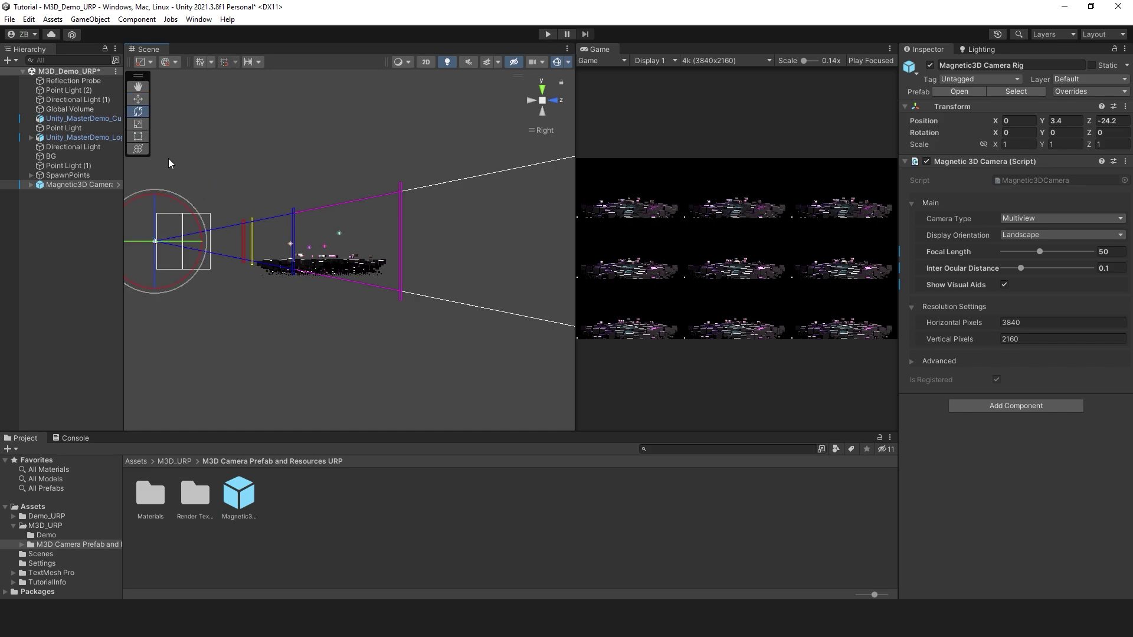
{"action": "middle_click_drag", "start_coordinate": [175, 171], "coordinate": [245, 175]}
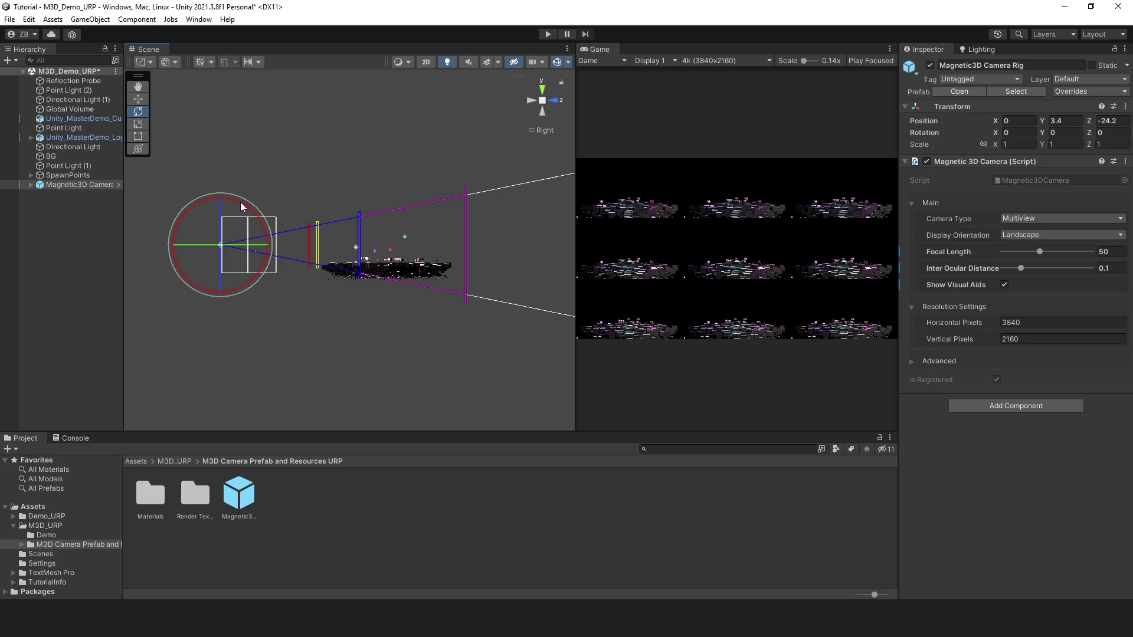
{"action": "left_click_drag", "start_coordinate": [241, 206], "coordinate": [253, 223]}
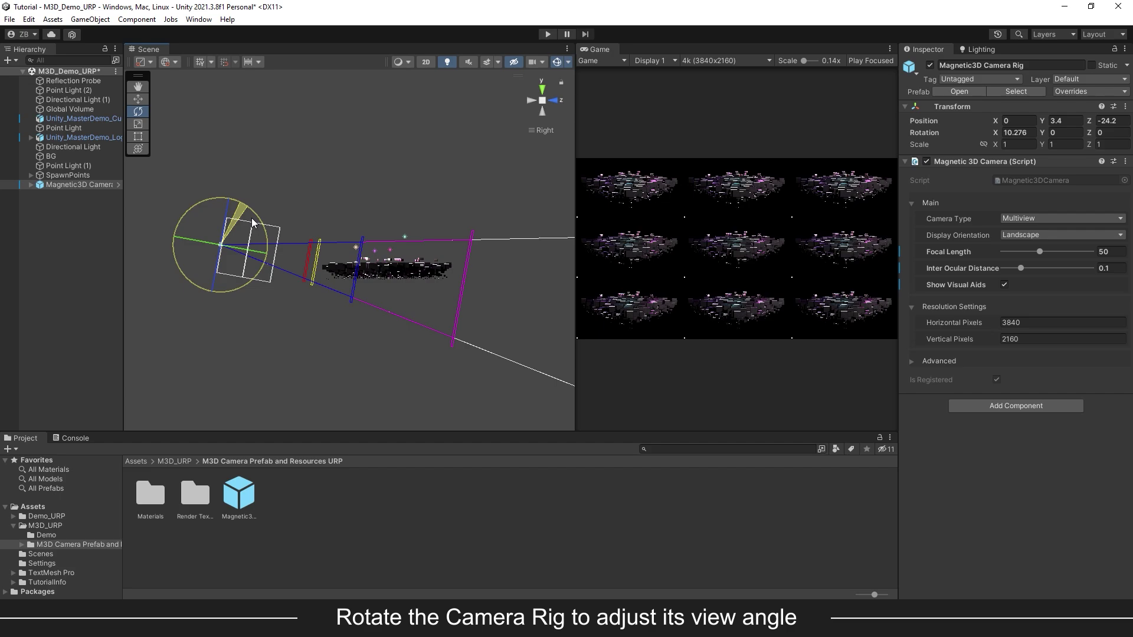
{"action": "left_click_drag", "start_coordinate": [253, 222], "coordinate": [255, 225]}
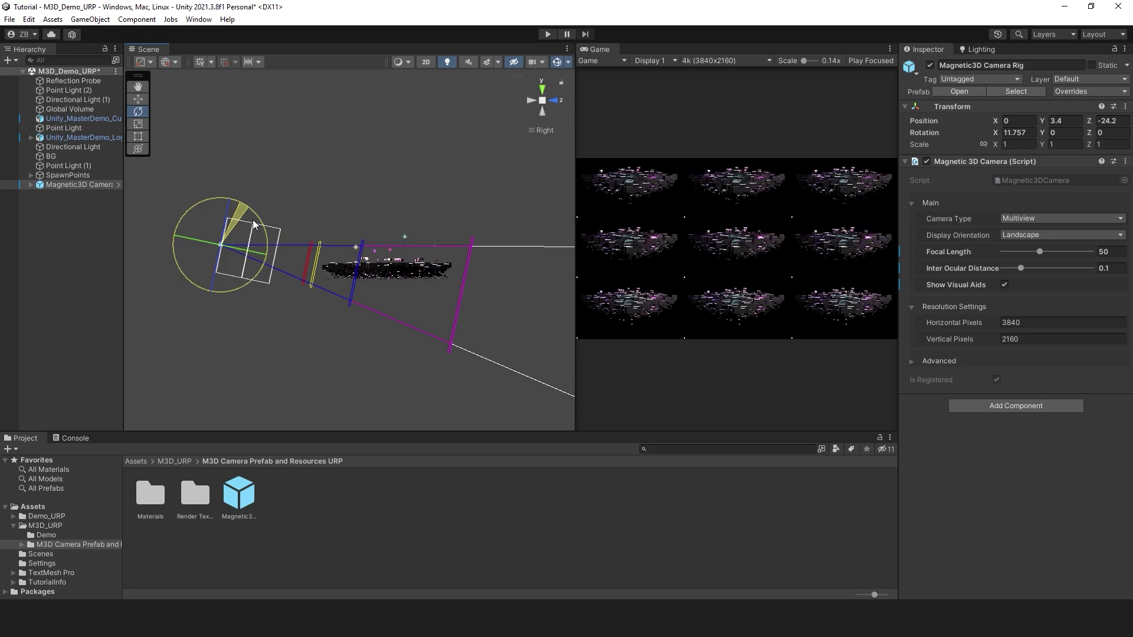
{"action": "left_click", "coordinate": [138, 98]}
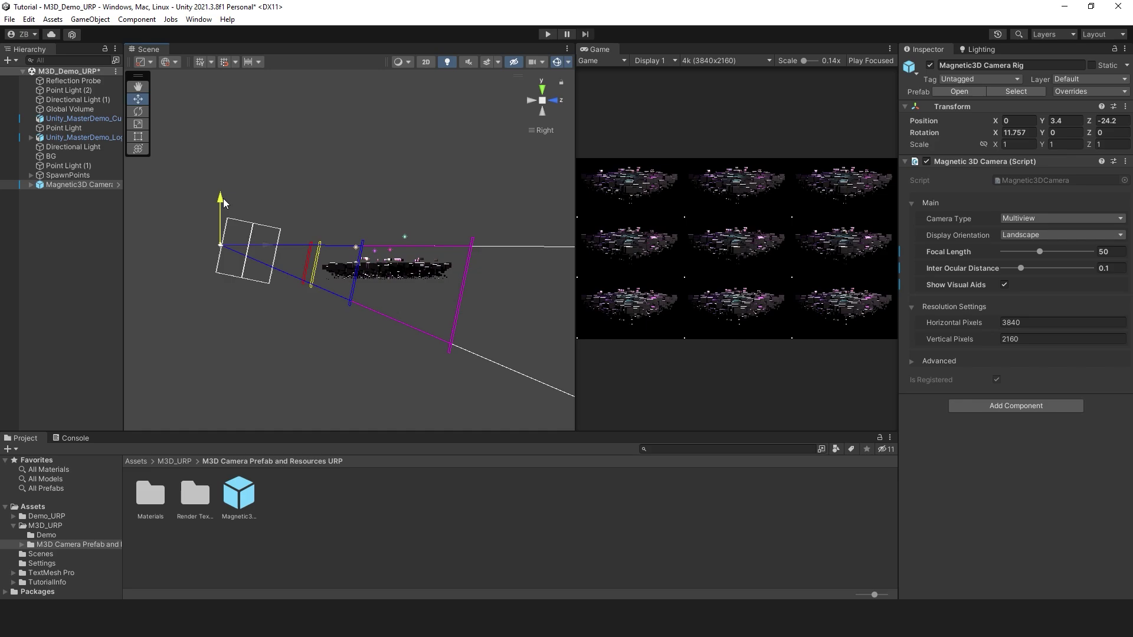
{"action": "left_click_drag", "start_coordinate": [223, 199], "coordinate": [224, 189]}
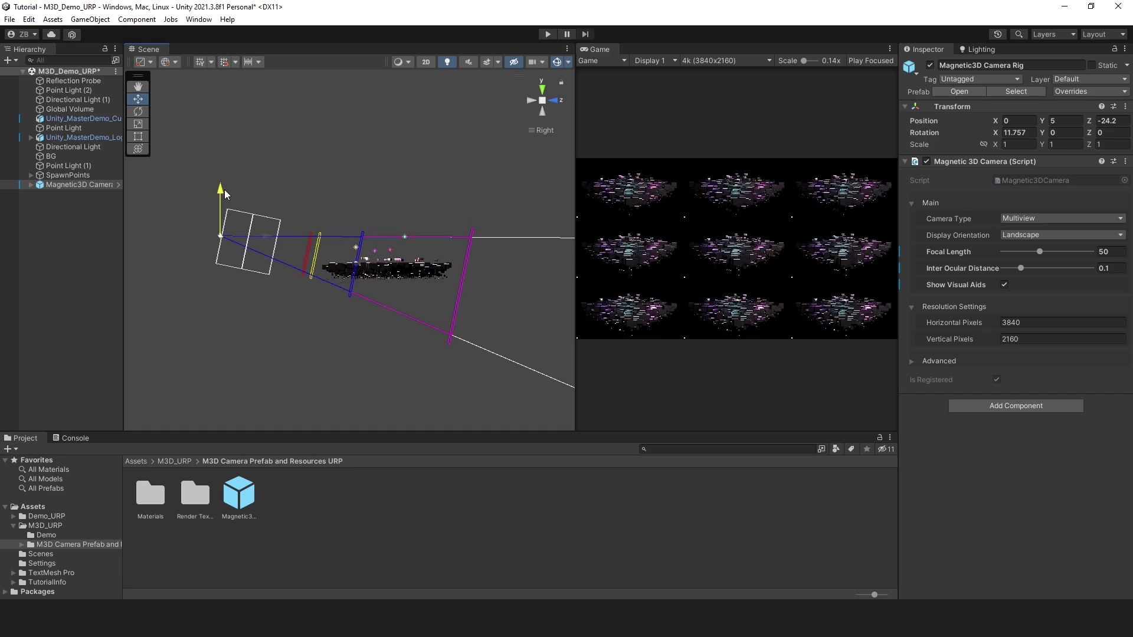
Step: Scale the rig's Child Cameras uniformly to 1.0884, then reselect the Magnetic3D Camera Rig
{"action": "left_click", "coordinate": [136, 125]}
{"action": "left_click", "coordinate": [30, 184]}
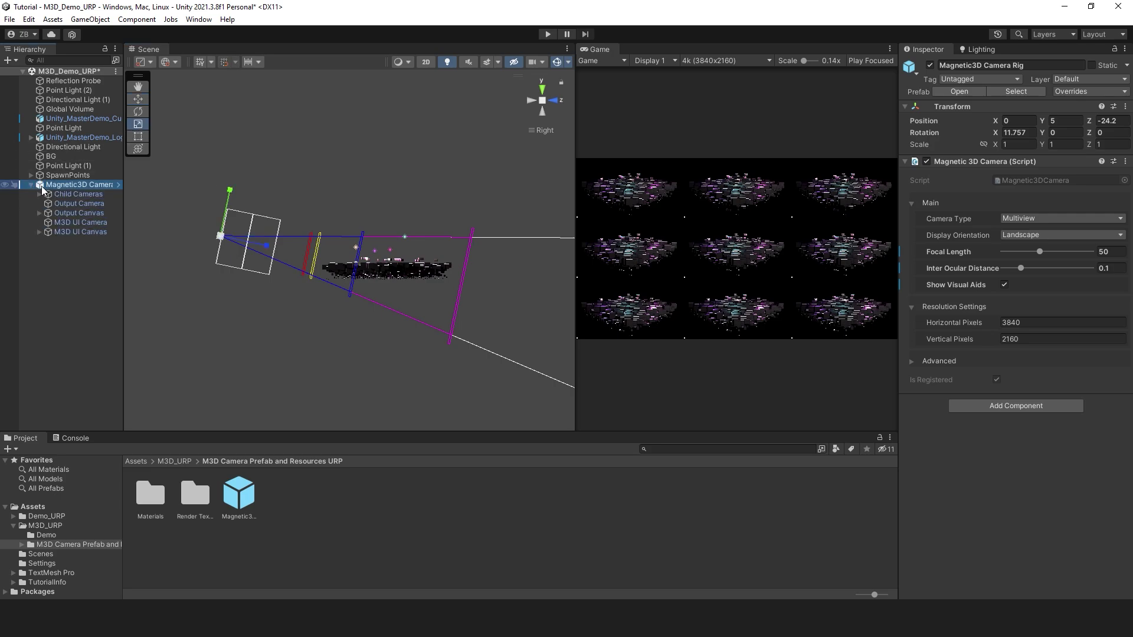
{"action": "left_click", "coordinate": [68, 194]}
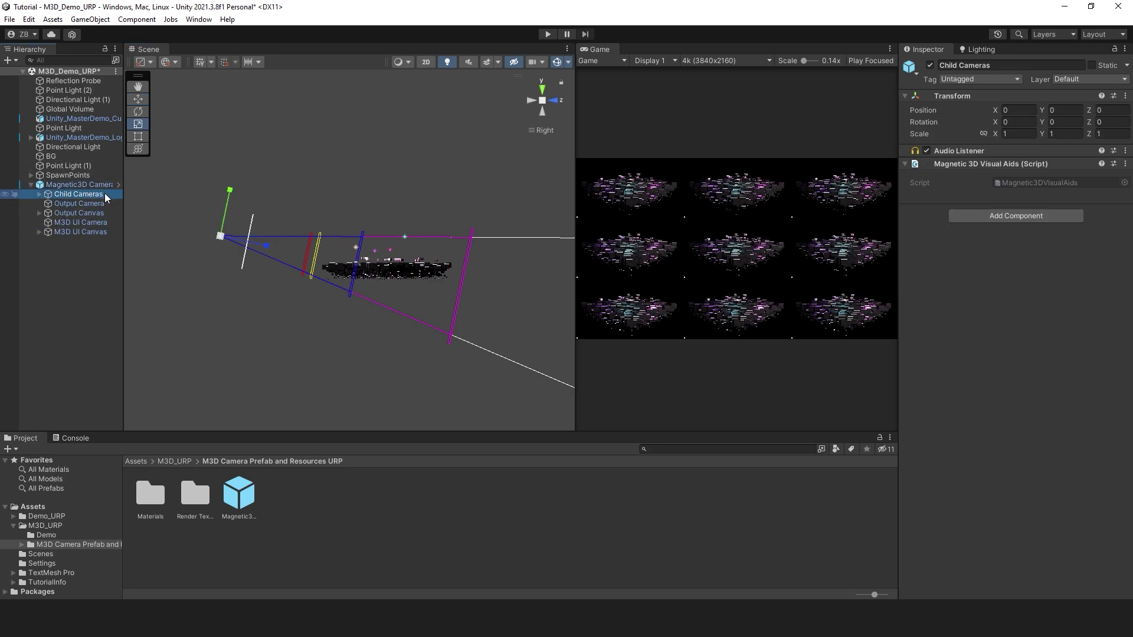
{"action": "mouse_move", "coordinate": [220, 235]}
{"action": "left_mouse_down"}
{"action": "mouse_move", "coordinate": [158, 212]}
{"action": "mouse_move", "coordinate": [303, 225]}
{"action": "mouse_move", "coordinate": [221, 224]}
{"action": "left_mouse_up"}
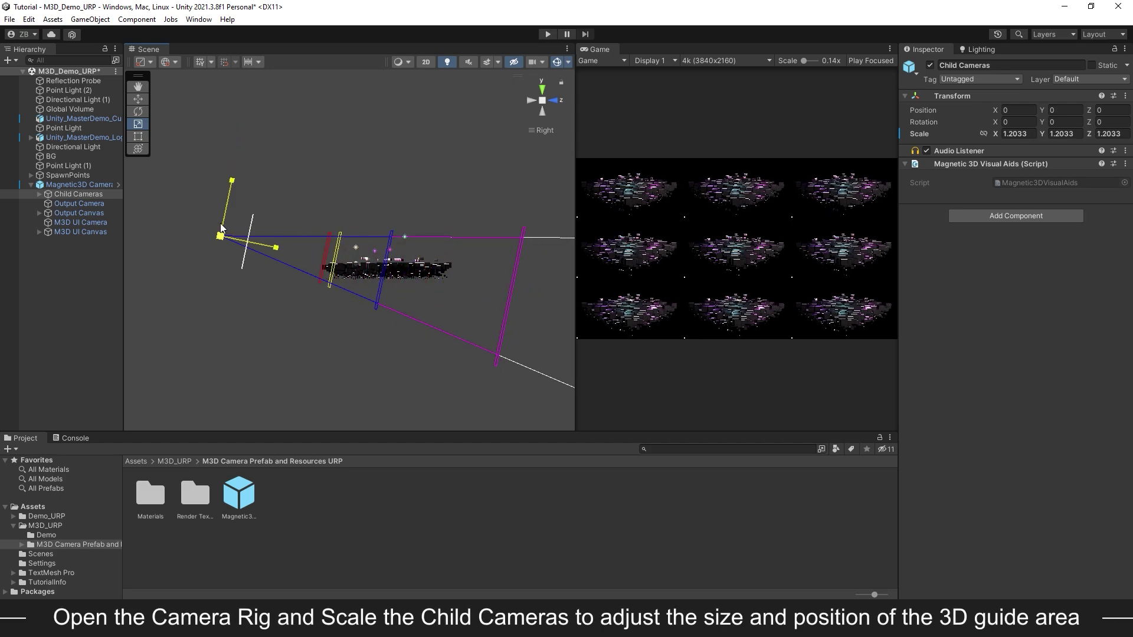
{"action": "mouse_move", "coordinate": [221, 226]}
{"action": "left_mouse_down"}
{"action": "mouse_move", "coordinate": [182, 217]}
{"action": "mouse_move", "coordinate": [210, 221]}
{"action": "left_mouse_up"}
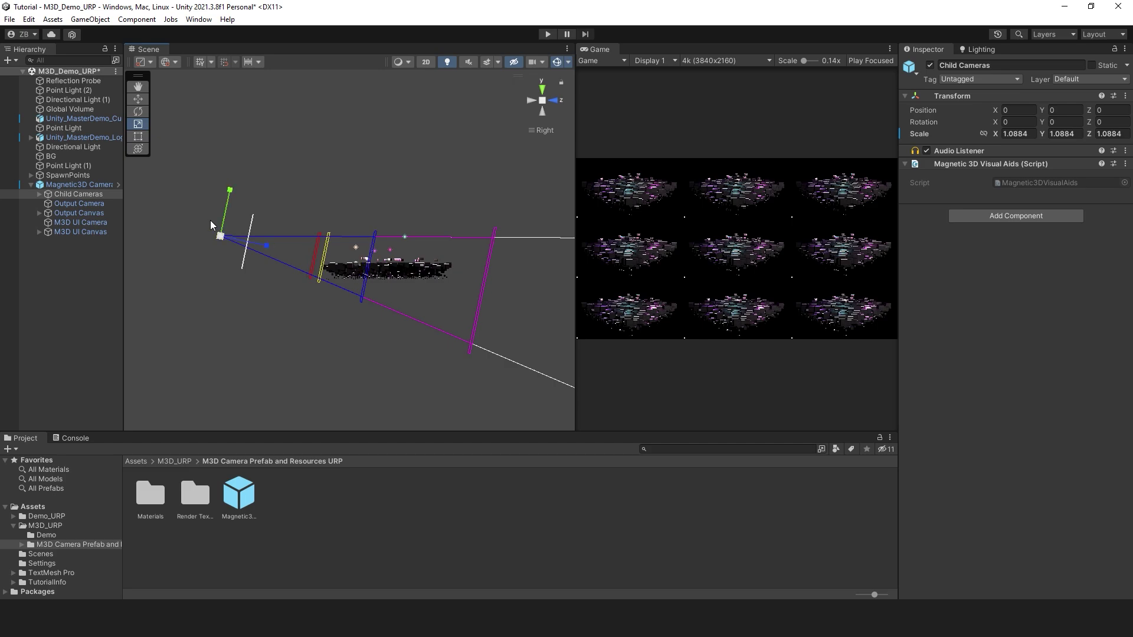
{"action": "left_click", "coordinate": [31, 185]}
{"action": "left_click", "coordinate": [137, 102]}
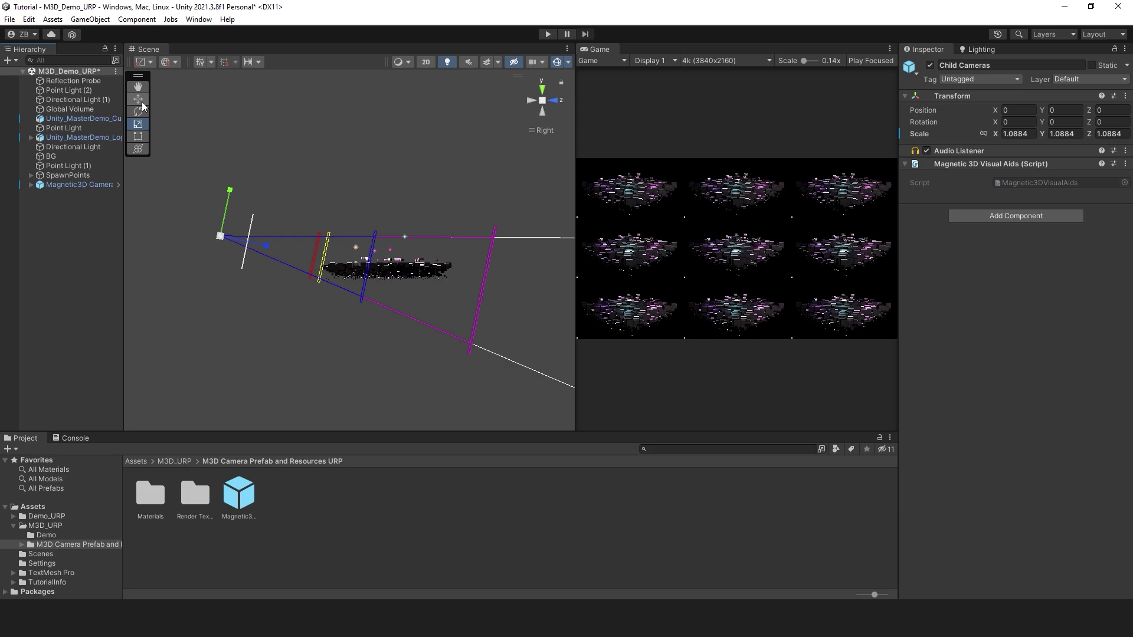
{"action": "left_click", "coordinate": [77, 185]}
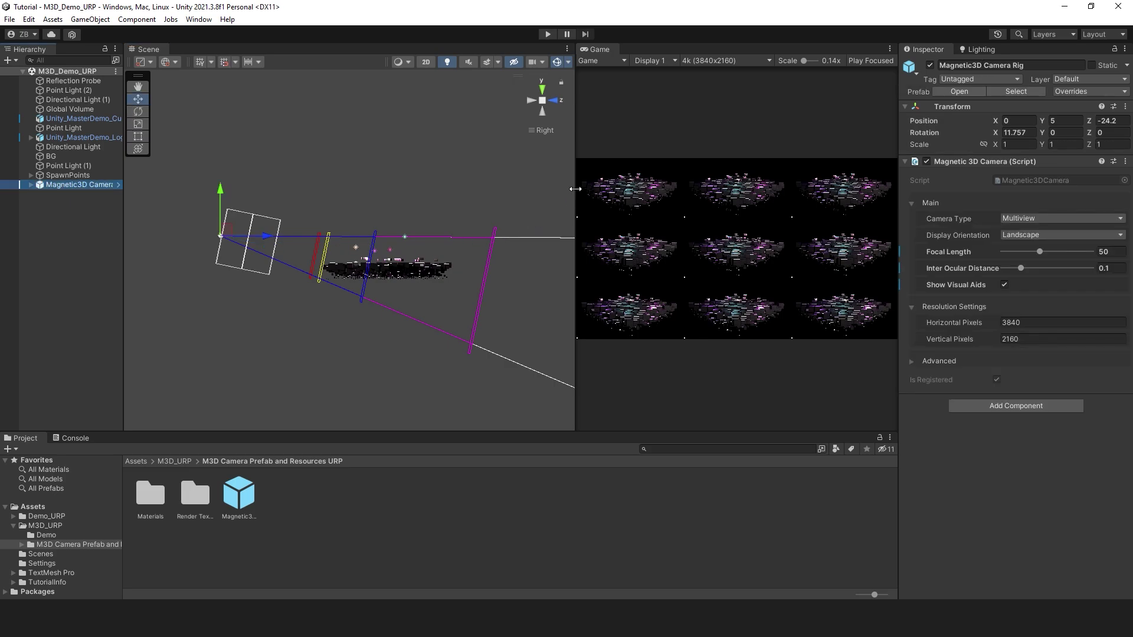
Step: Widen the Game view and preview the Stereo and Mono camera types
{"action": "left_click_drag", "start_coordinate": [575, 186], "coordinate": [364, 197]}
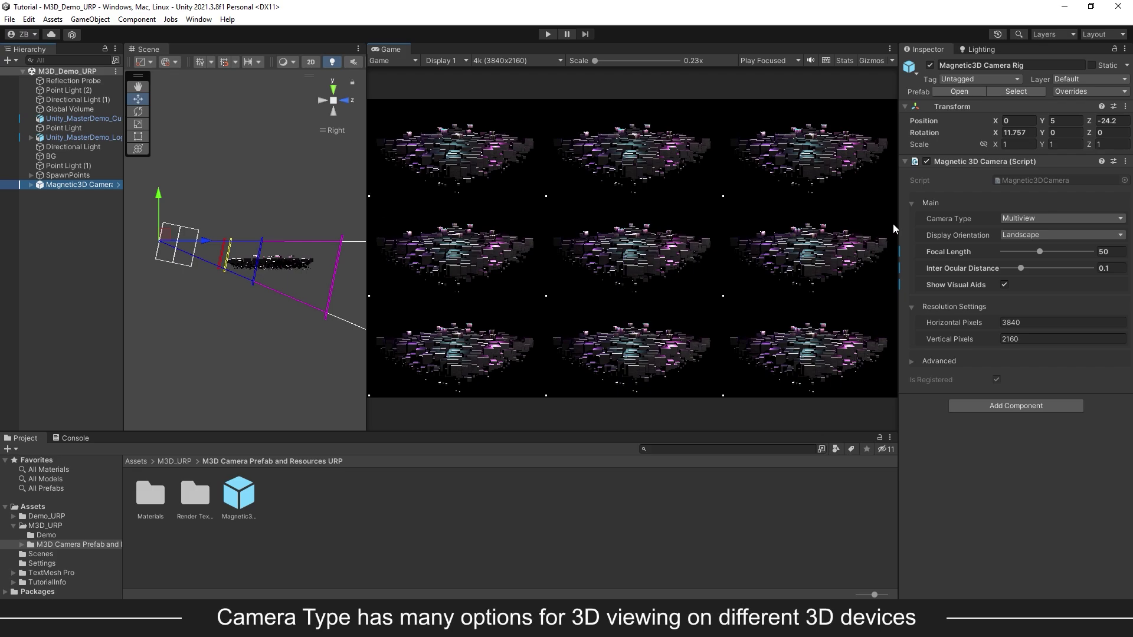
{"action": "left_click", "coordinate": [1037, 218]}
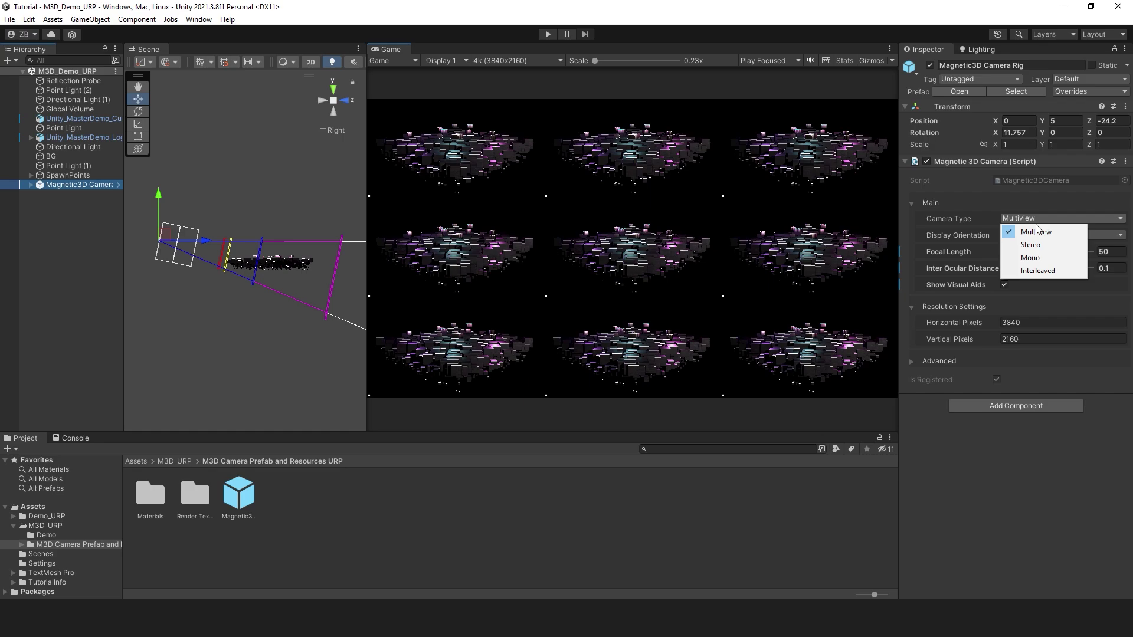
{"action": "left_click", "coordinate": [1068, 243]}
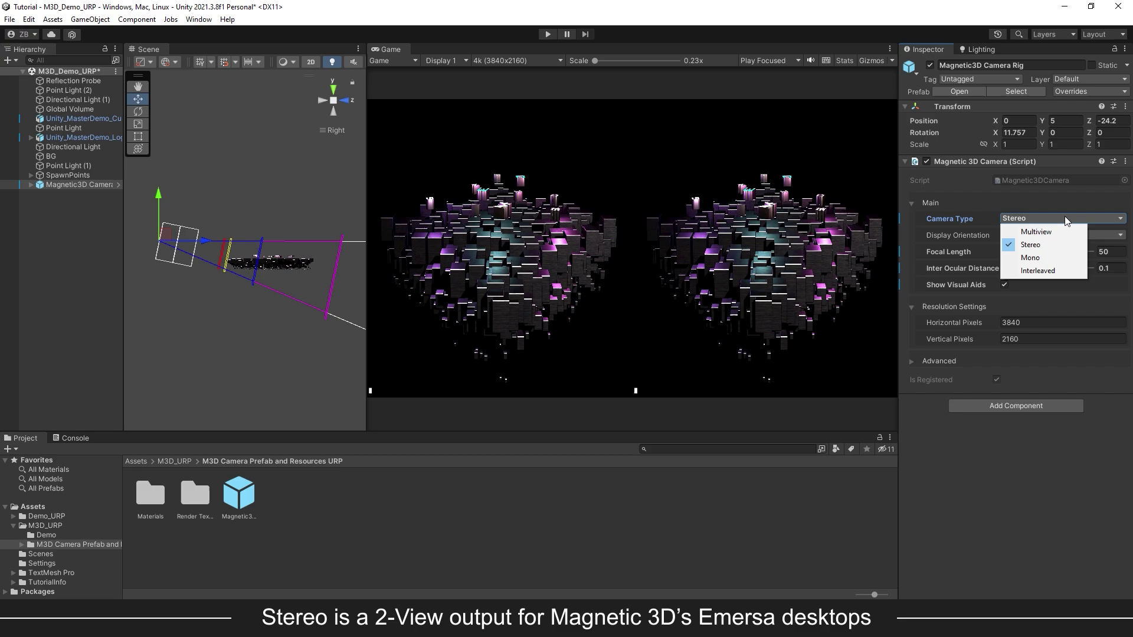
{"action": "left_click", "coordinate": [1056, 262]}
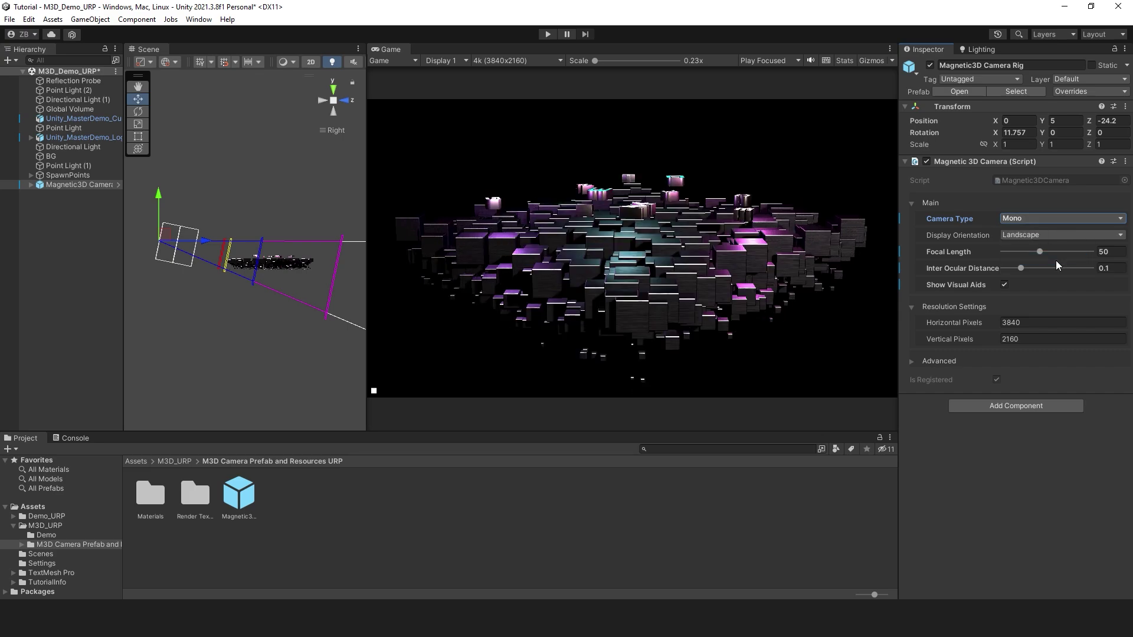
Step: Try Interleaved, then set Camera Type back to Multiview for the 3×3 grid of views
{"action": "left_click", "coordinate": [1061, 219]}
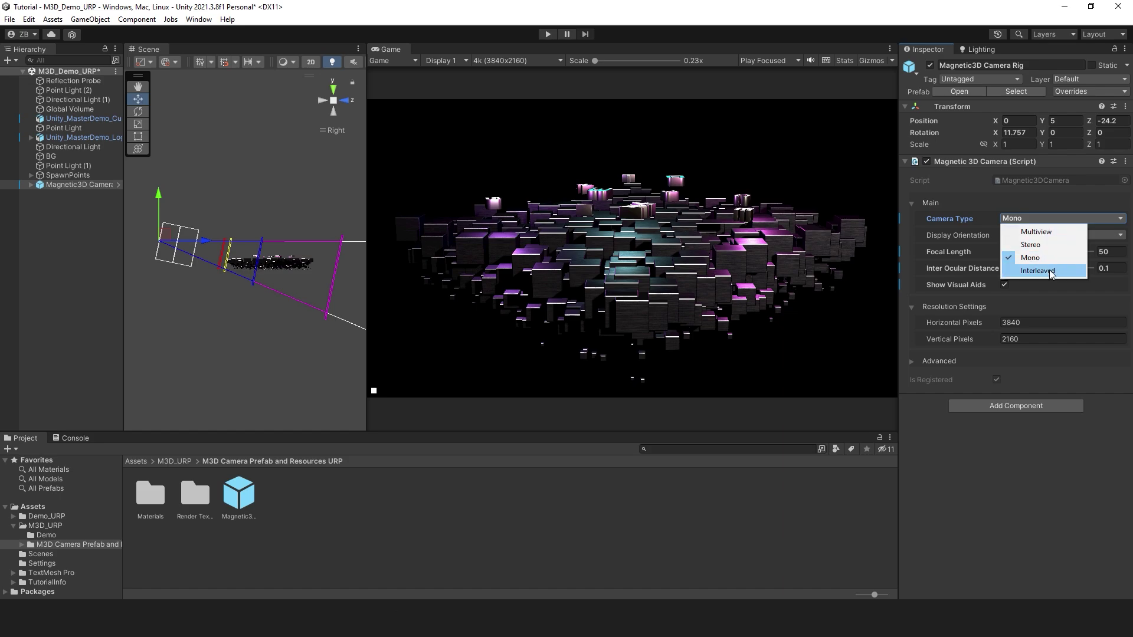
{"action": "key", "text": "Escape"}
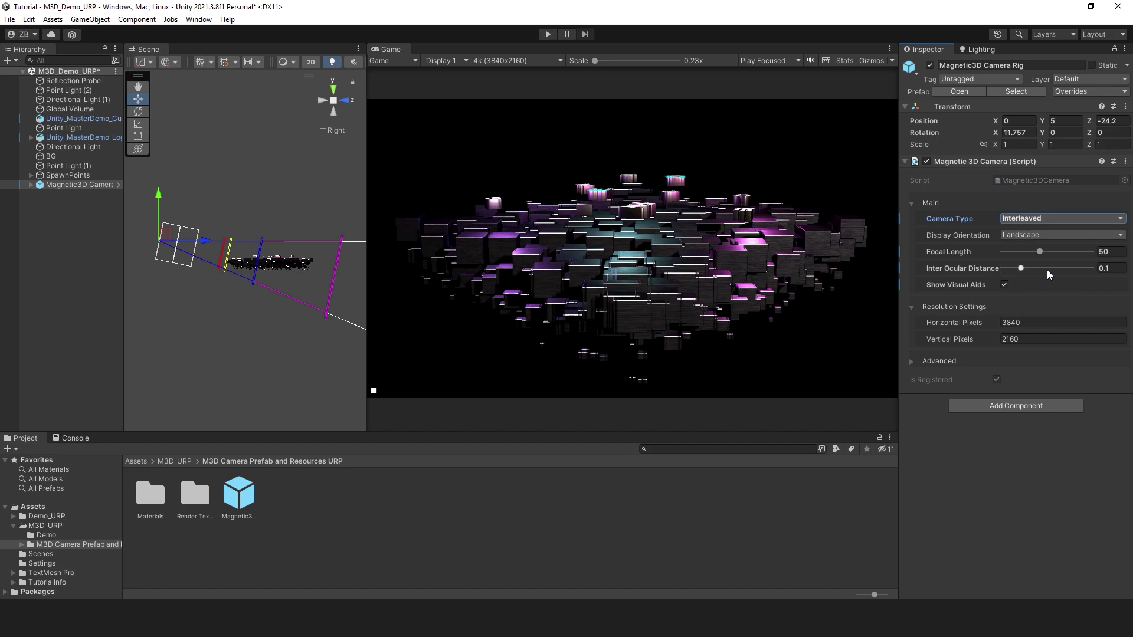
{"action": "left_click", "coordinate": [1048, 218]}
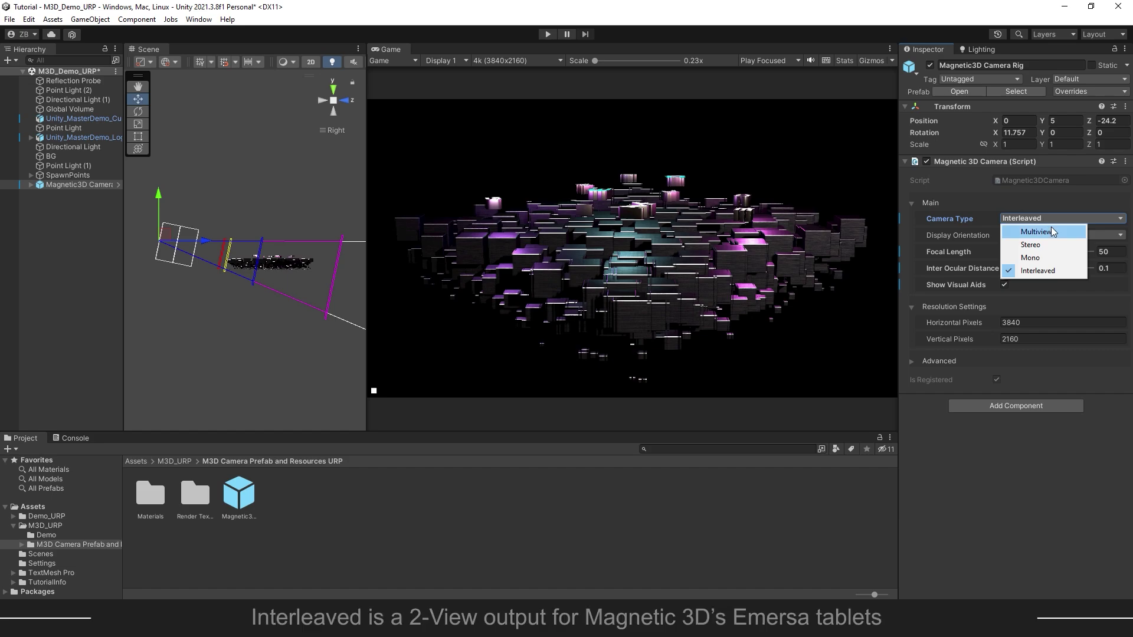
{"action": "left_click", "coordinate": [1052, 231]}
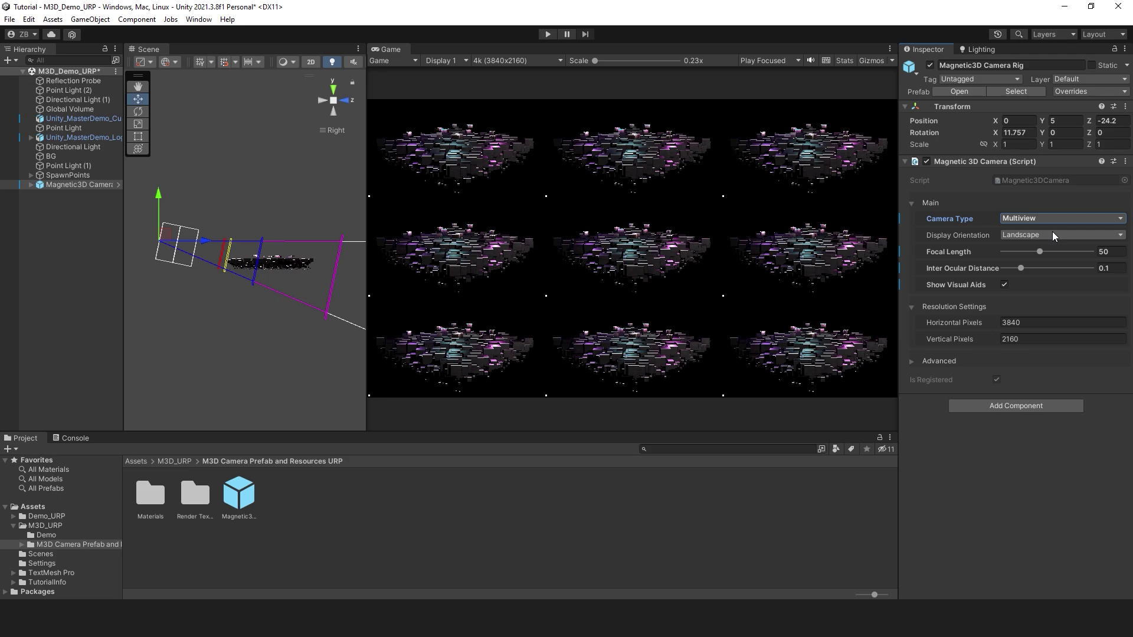
Step: Set Display Orientation to Portrait and orbit the Scene view to an angled perspective
{"action": "left_click", "coordinate": [1062, 236]}
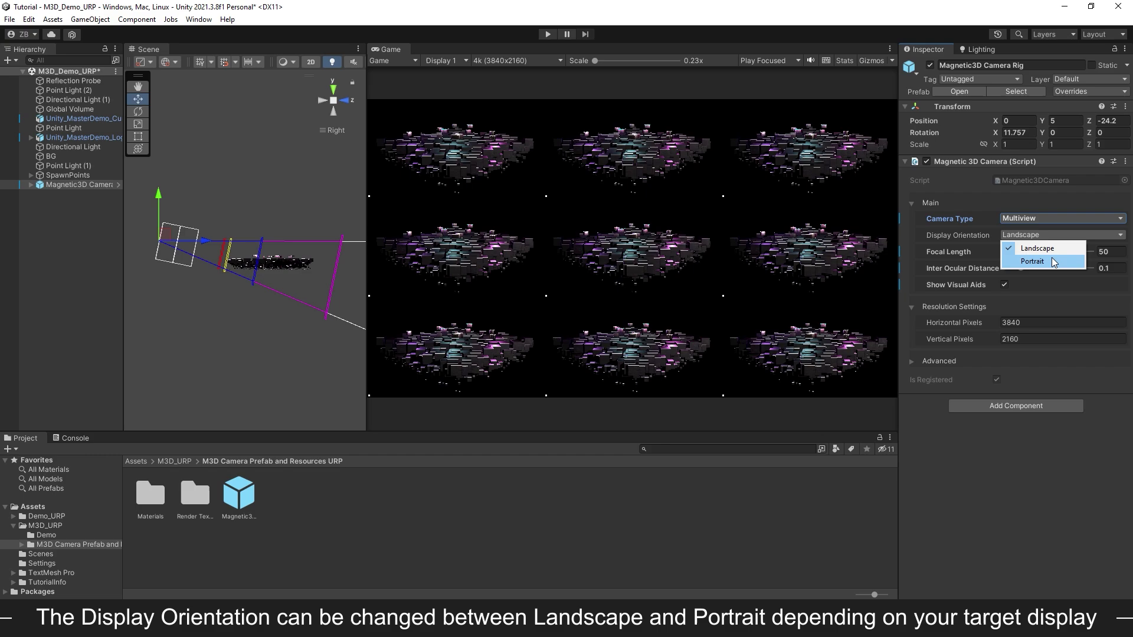
{"action": "left_click", "coordinate": [1054, 262]}
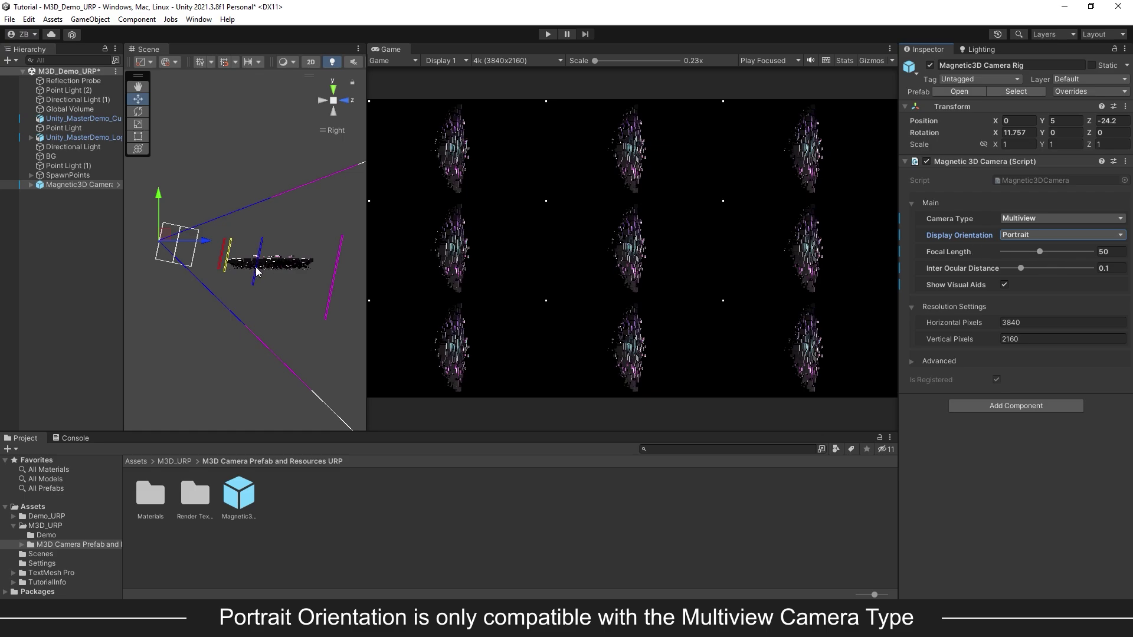
{"action": "left_click_drag", "start_coordinate": [257, 272], "coordinate": [298, 293], "text": "alt"}
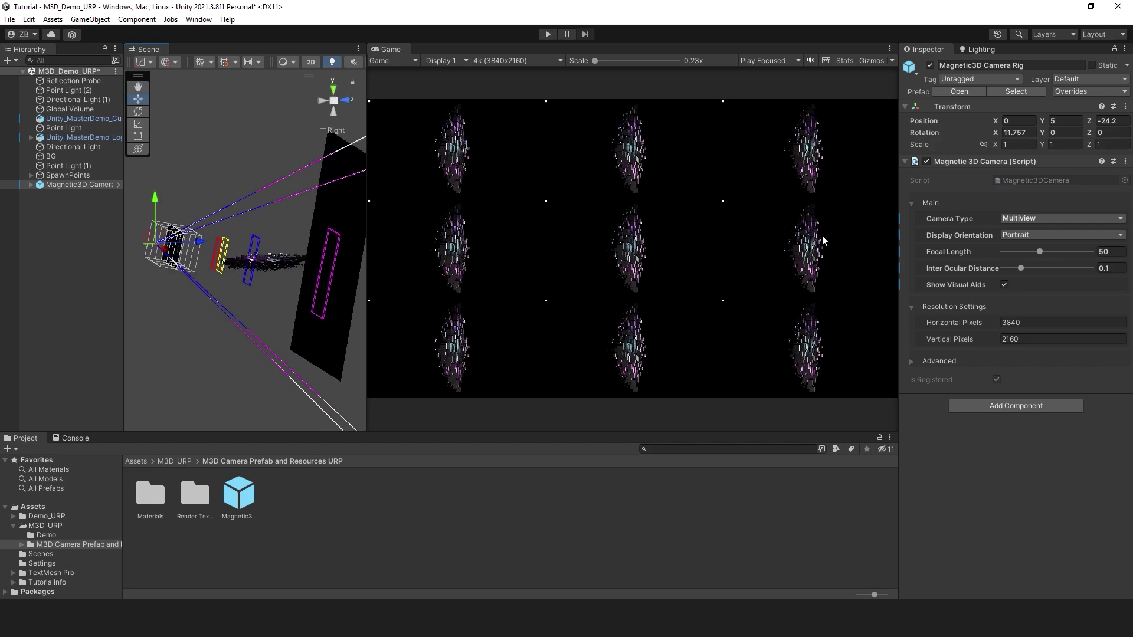
Step: Change Display Orientation to Landscape and snap the Scene view to the Right view
{"action": "left_click", "coordinate": [1038, 234]}
{"action": "left_click", "coordinate": [1060, 252]}
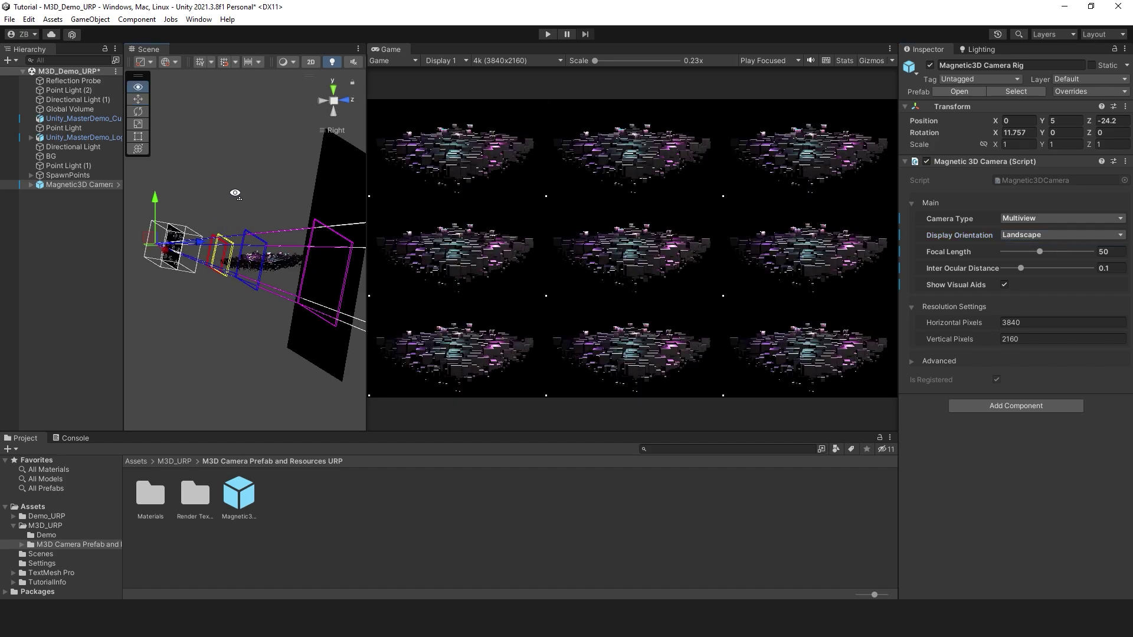
{"action": "left_click_drag", "start_coordinate": [235, 189], "coordinate": [370, 204], "text": "alt"}
{"action": "left_click", "coordinate": [346, 105]}
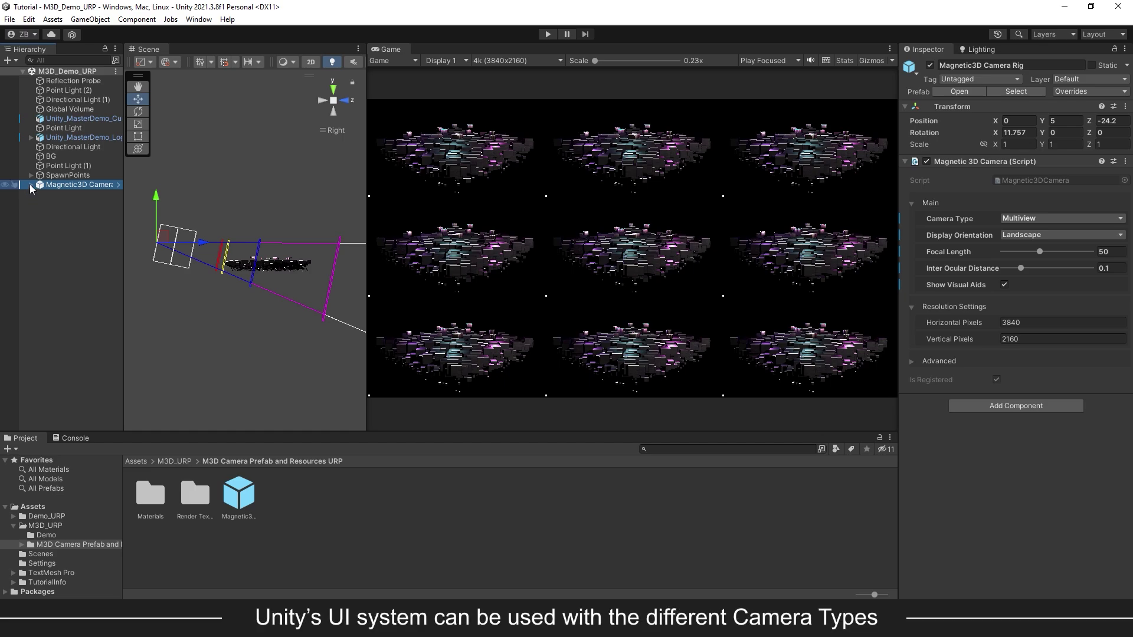
Step: Deactivate the M3D Mouse object inside the camera rig's M3D UI Canvas, leaving the canvas selected
{"action": "left_click", "coordinate": [32, 185]}
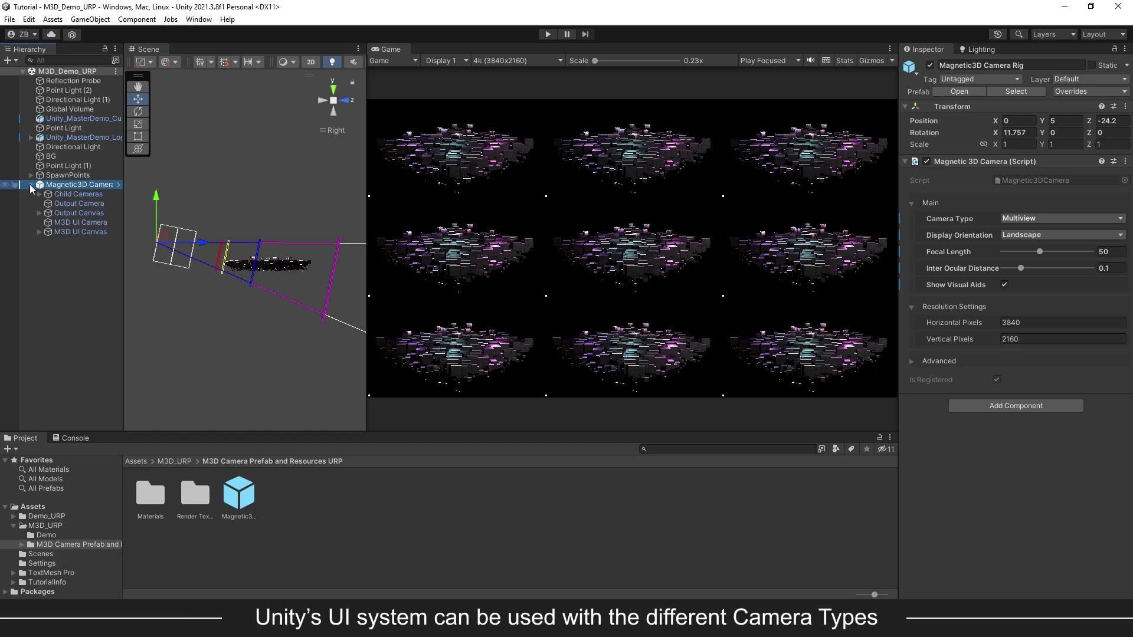
{"action": "left_click", "coordinate": [63, 231]}
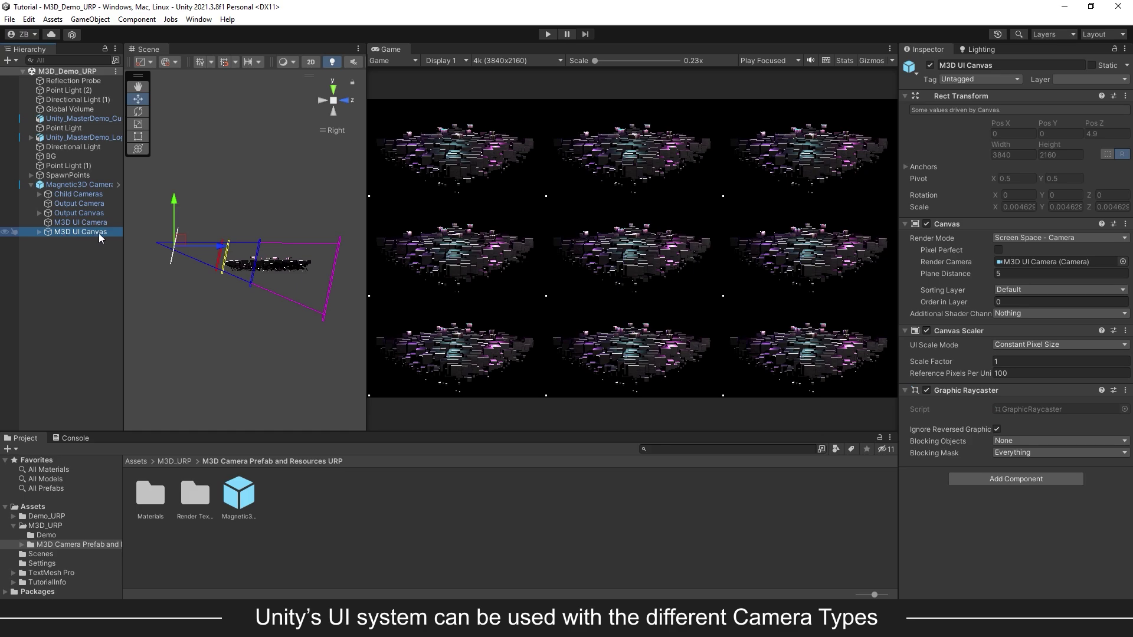
{"action": "left_click", "coordinate": [40, 232]}
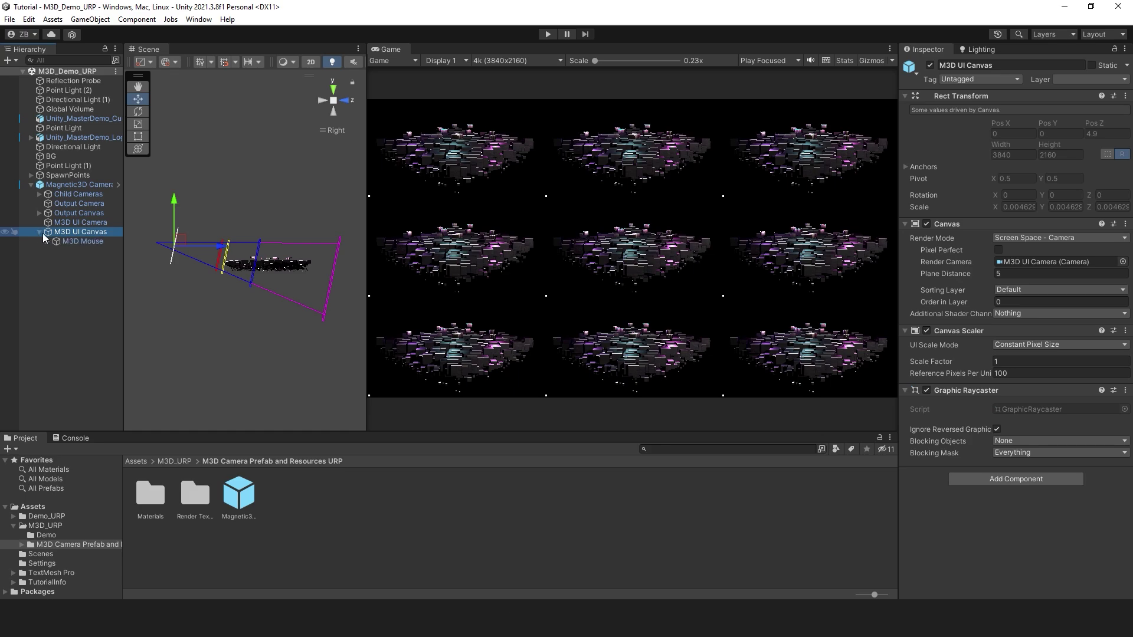
{"action": "left_click", "coordinate": [70, 240]}
{"action": "left_click", "coordinate": [930, 66]}
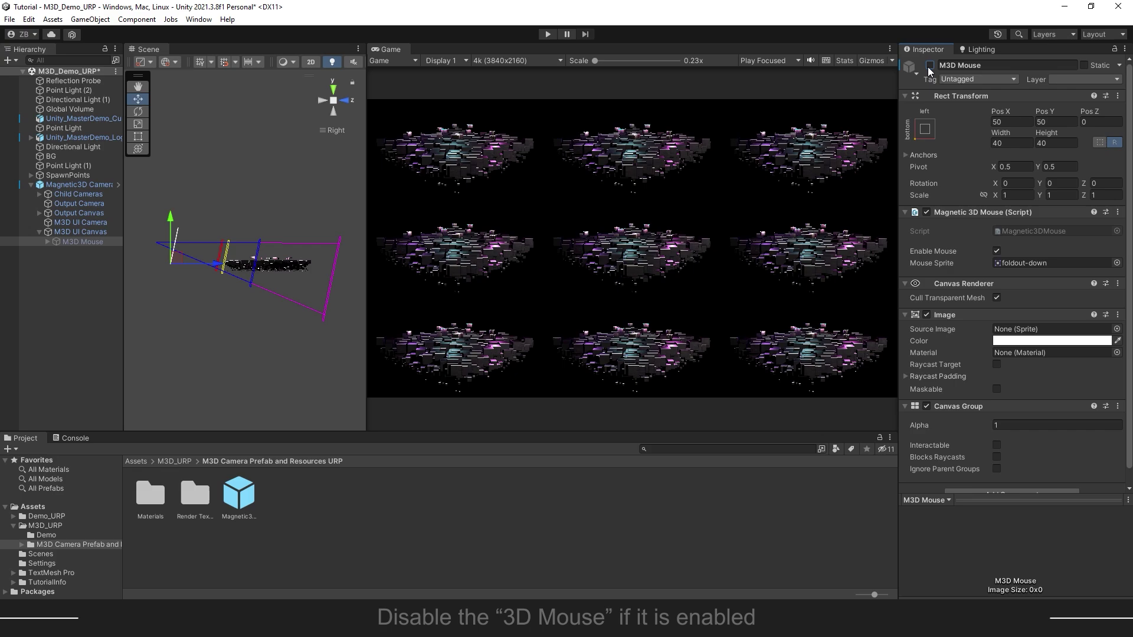
{"action": "left_click", "coordinate": [85, 232]}
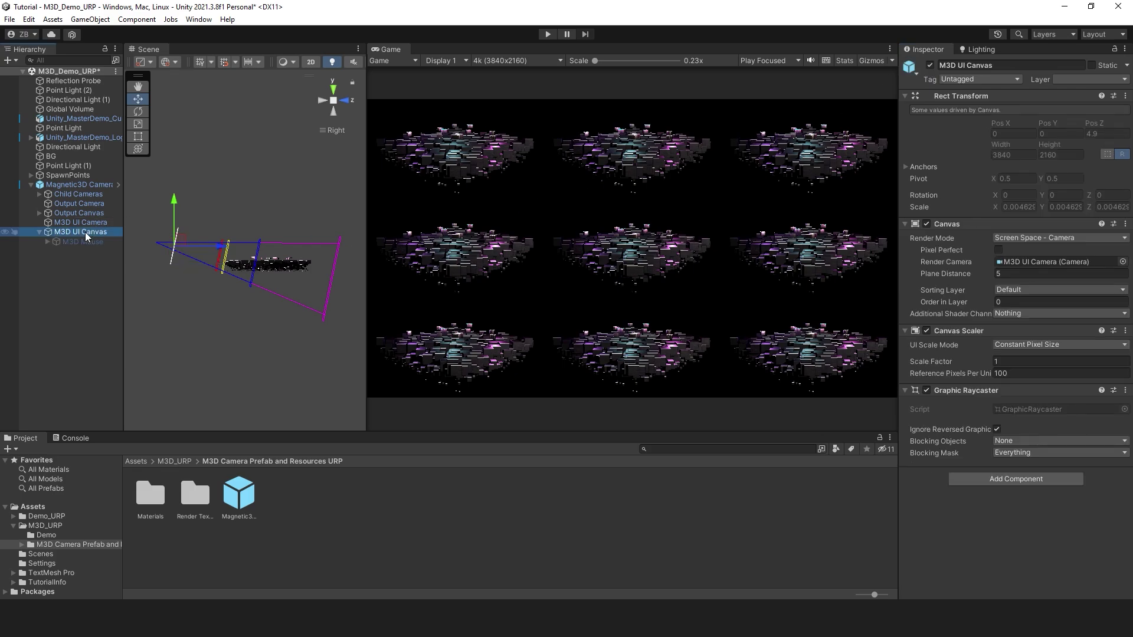
Step: Create a Legacy Text object under M3D UI Canvas and set its text to HELLO
{"action": "right_click", "coordinate": [85, 232]}
{"action": "mouse_move", "coordinate": [207, 460]}
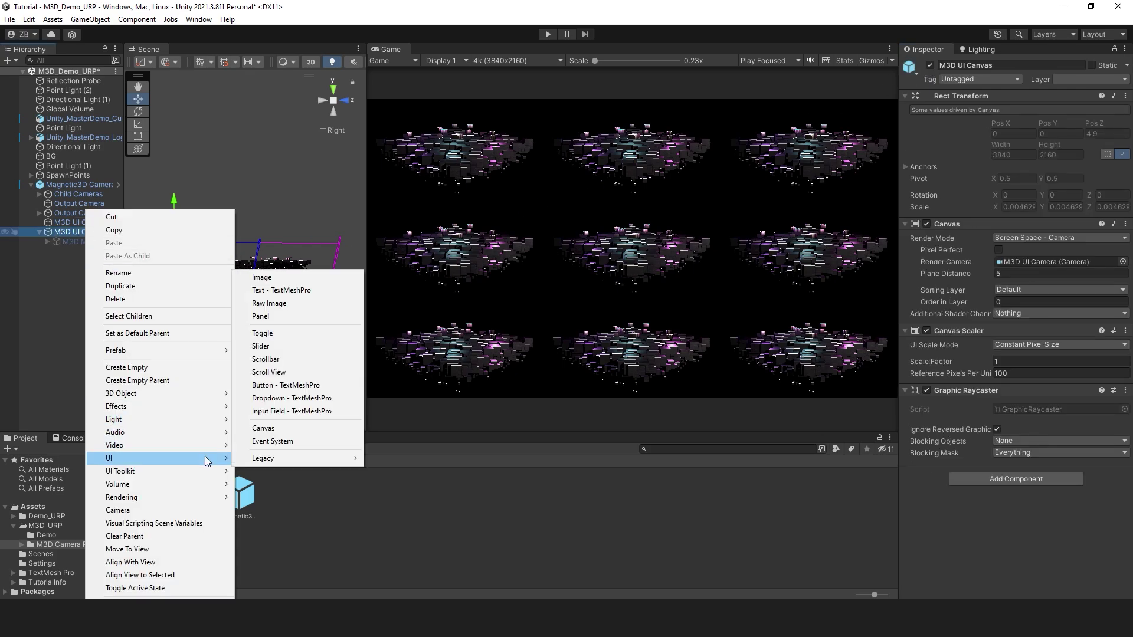
{"action": "mouse_move", "coordinate": [287, 459]}
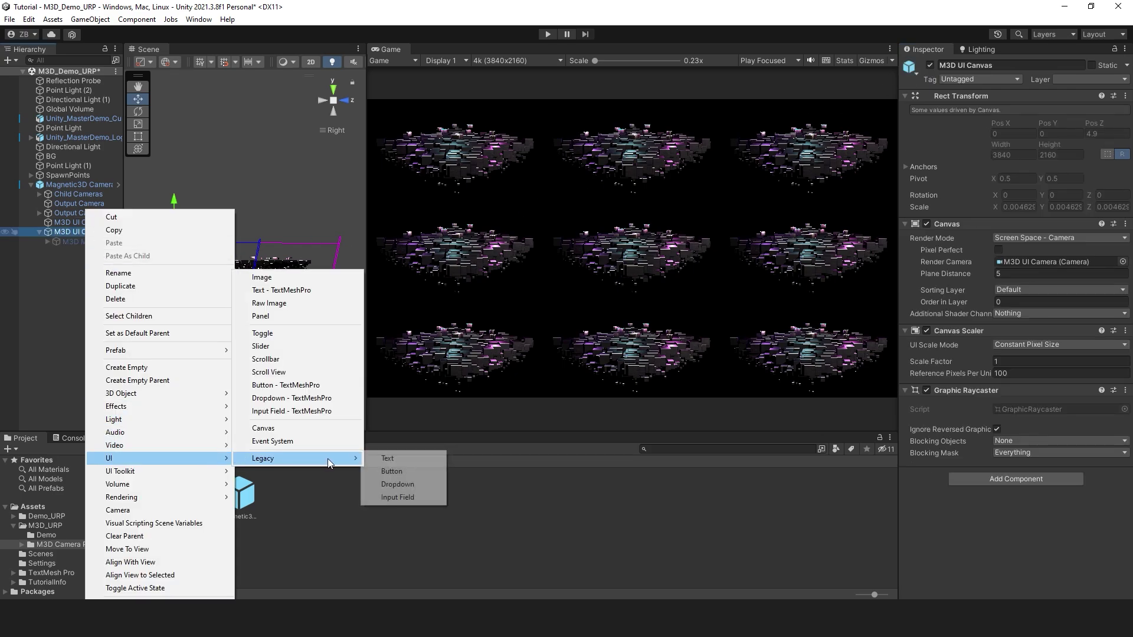
{"action": "left_click", "coordinate": [388, 461]}
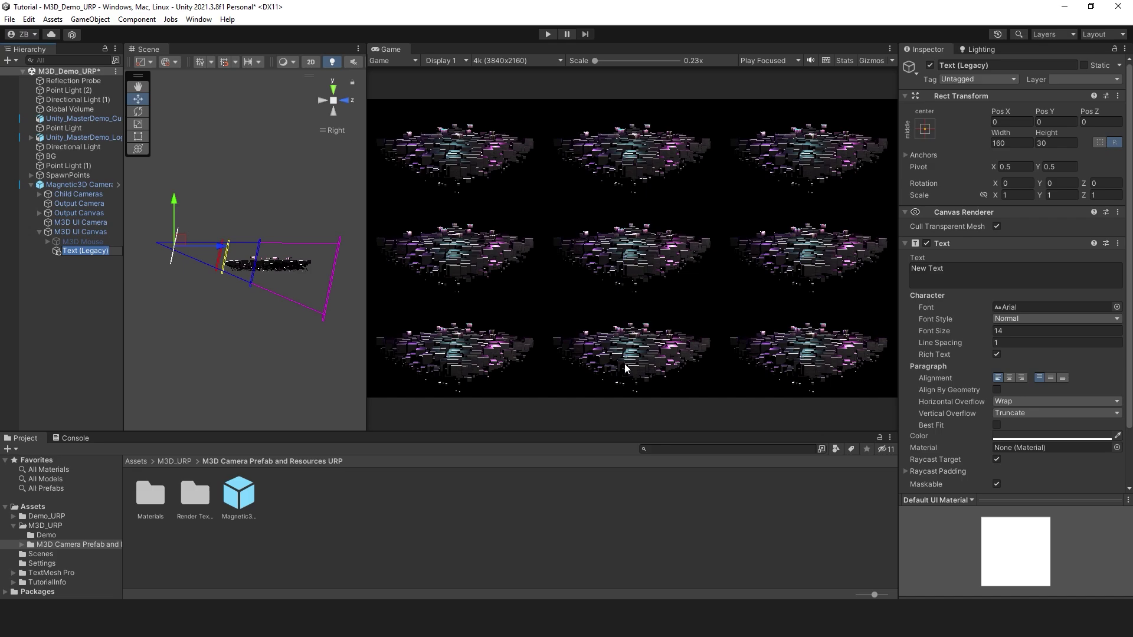
{"action": "left_click", "coordinate": [960, 271]}
{"action": "type", "text": "HELLO"}
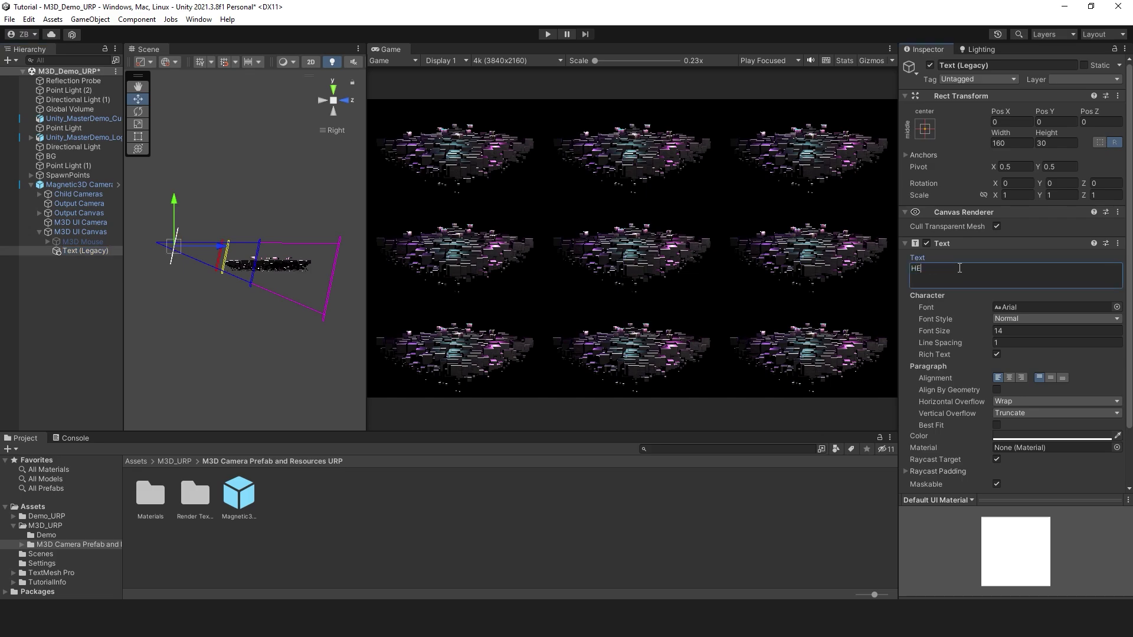
Step: Give the HELLO text font size 80 and a 1200 × 800 text box
{"action": "left_click", "coordinate": [1017, 331]}
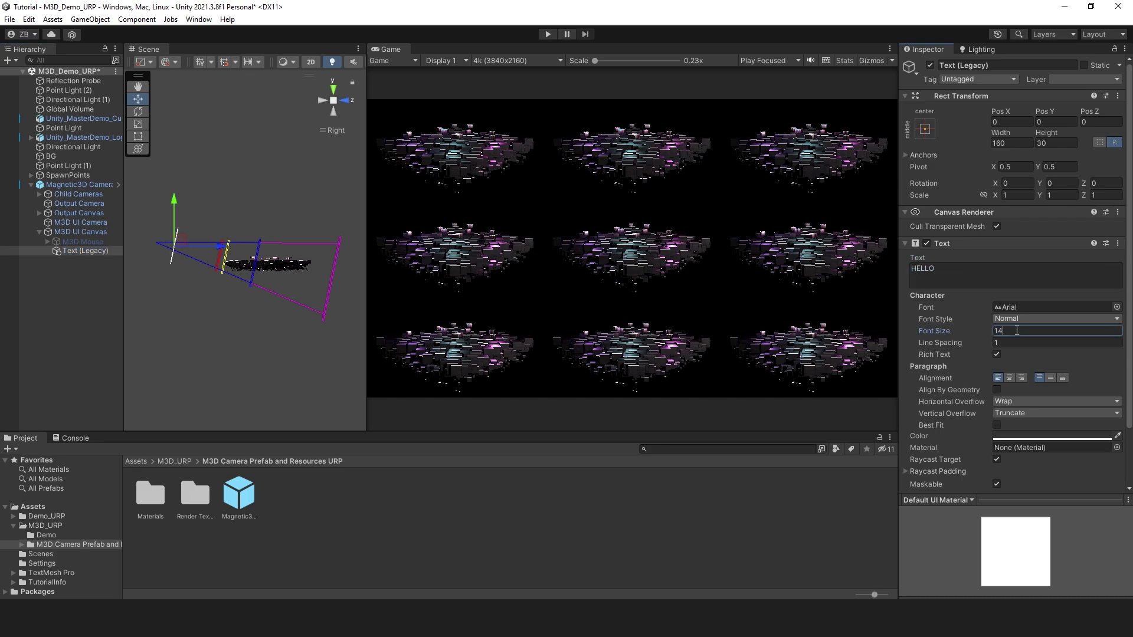
{"action": "type", "text": "80"}
{"action": "left_click", "coordinate": [1012, 143]}
{"action": "type", "text": "1200"}
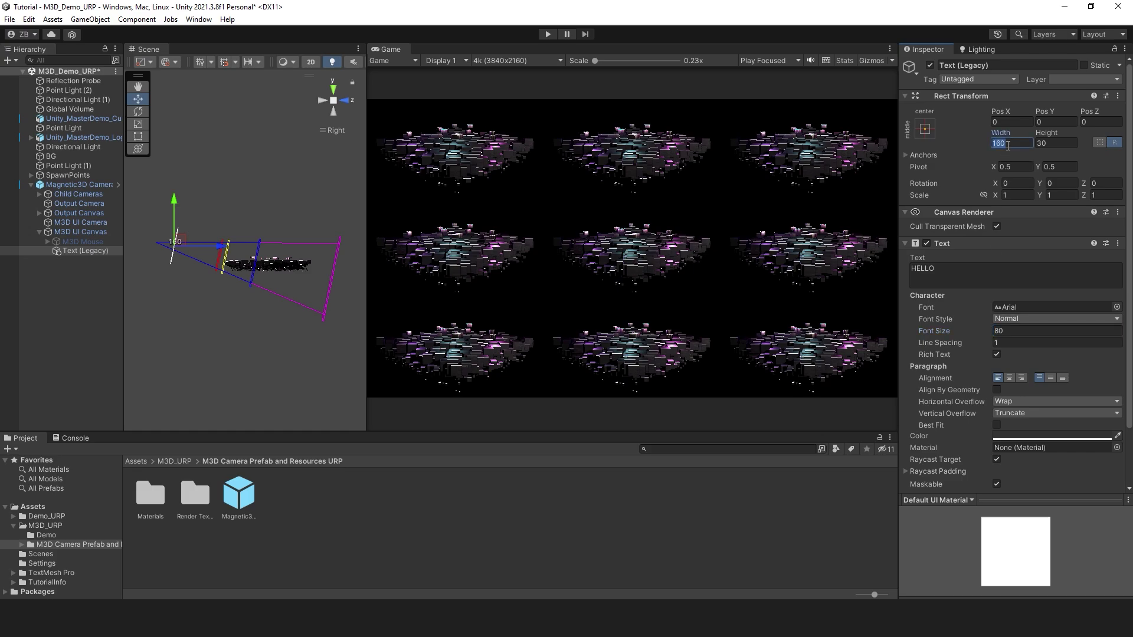
{"action": "left_click", "coordinate": [1052, 142]}
{"action": "type", "text": "800"}
Step: Color HELLO cyan, enlarge it to font size 300, and shift it toward each view's top
{"action": "left_click", "coordinate": [1008, 436]}
{"action": "left_click_drag", "start_coordinate": [1009, 455], "coordinate": [1071, 386]}
{"action": "left_click", "coordinate": [1121, 319]}
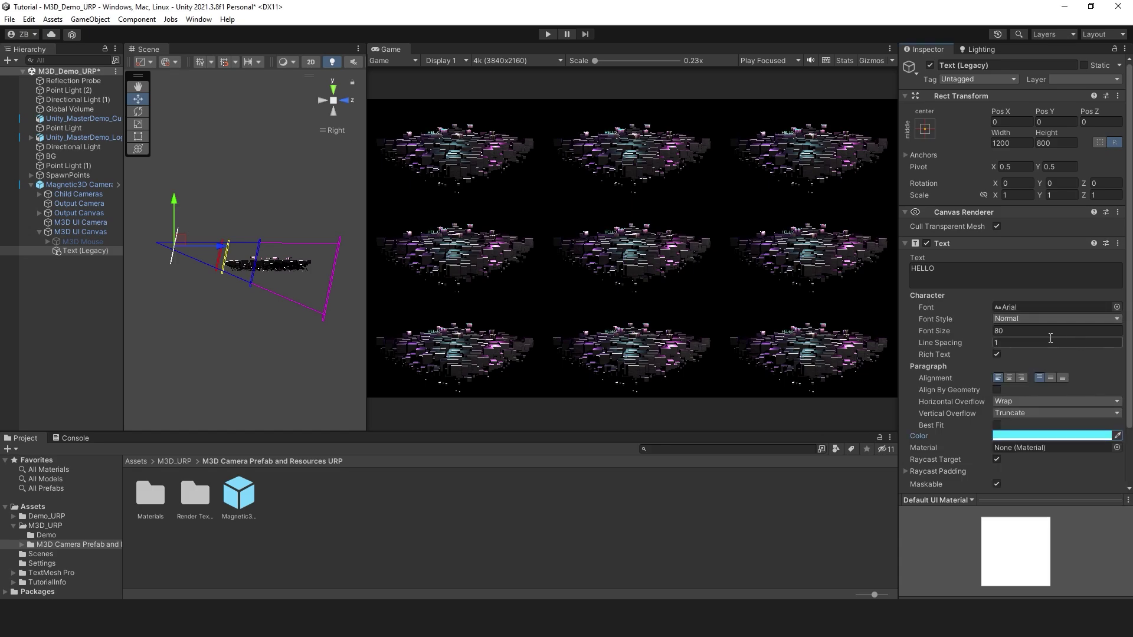
{"action": "left_click", "coordinate": [1029, 330]}
{"action": "type", "text": "300"}
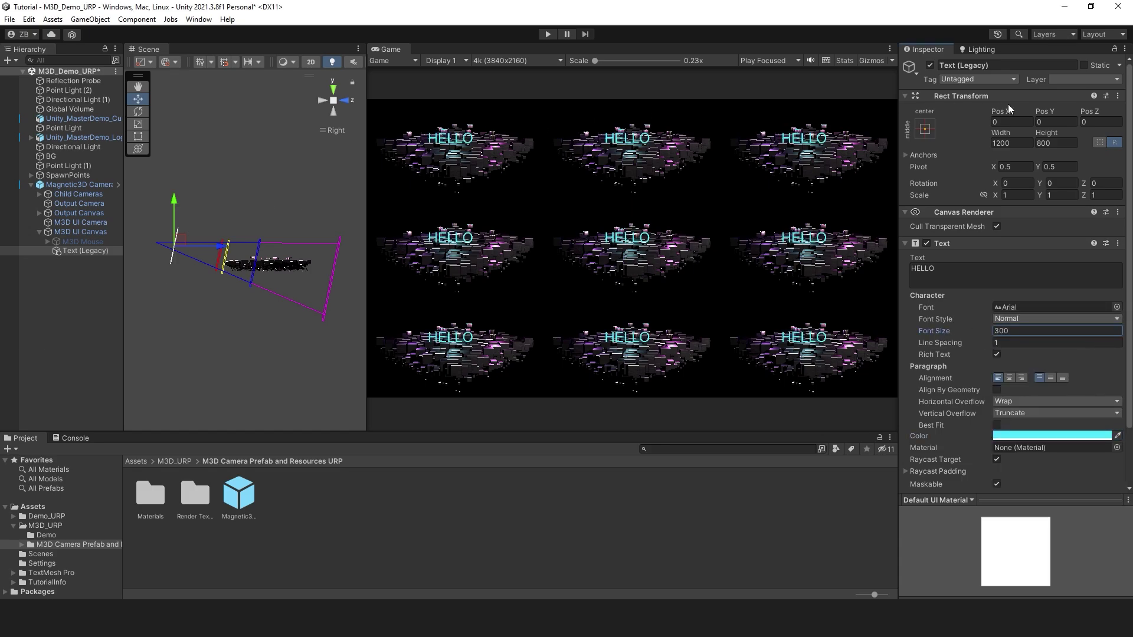
{"action": "left_click_drag", "start_coordinate": [1045, 111], "coordinate": [789, 45]}
{"action": "left_click", "coordinate": [1004, 111]}
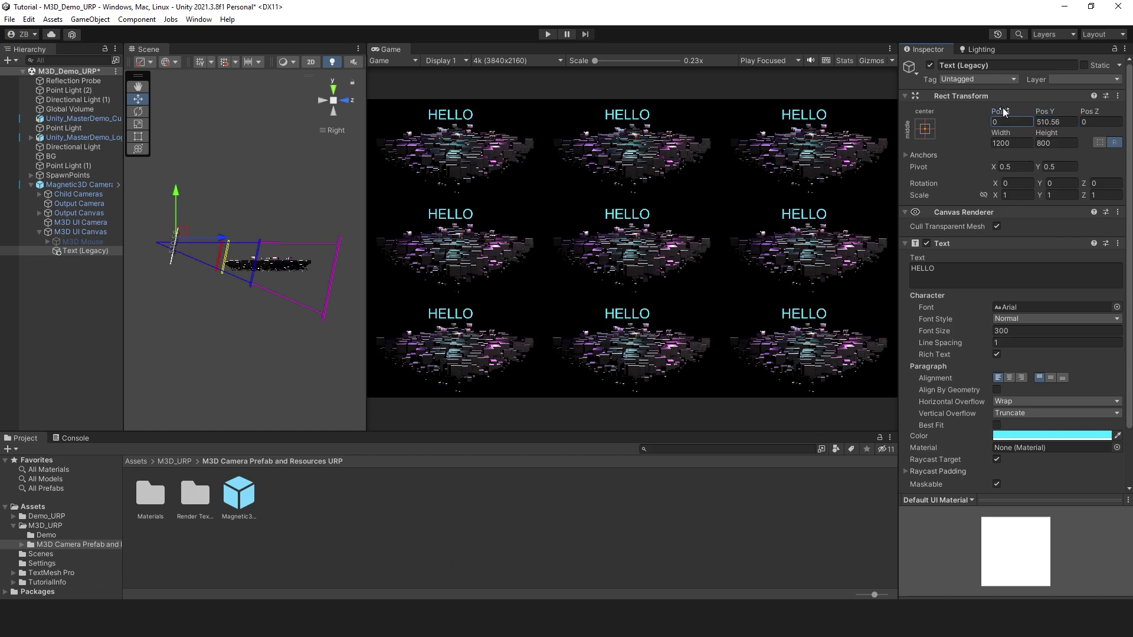
{"action": "left_click_drag", "start_coordinate": [1004, 111], "coordinate": [764, 235]}
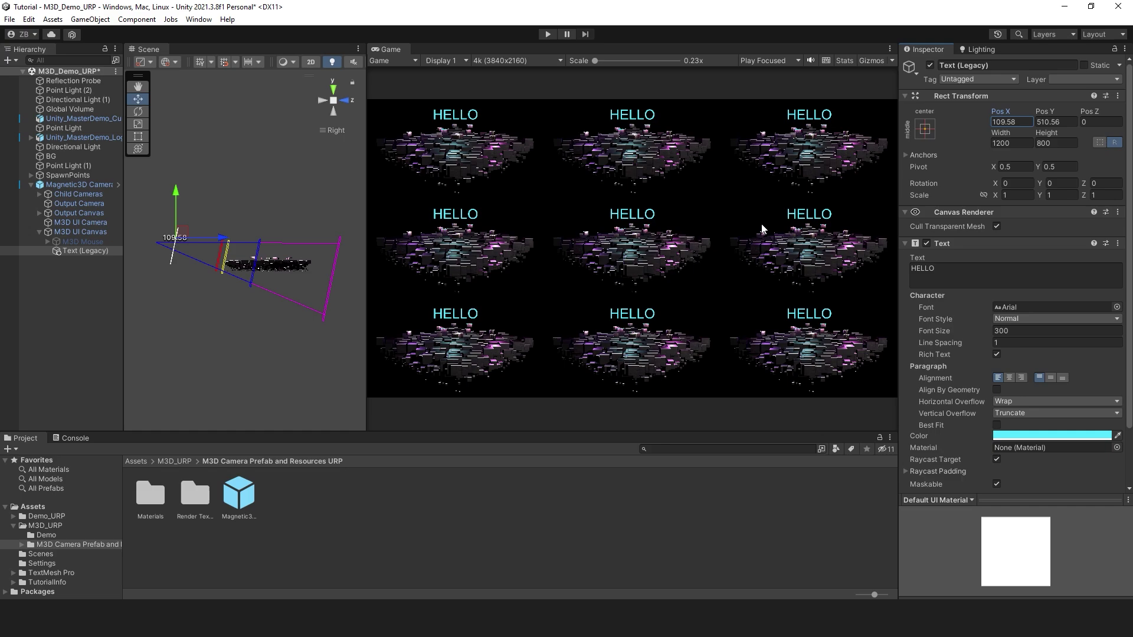
Step: Switch the rig's Camera Type through Stereo, Mono and Interleaved to check the HELLO text
{"action": "left_click", "coordinate": [100, 187]}
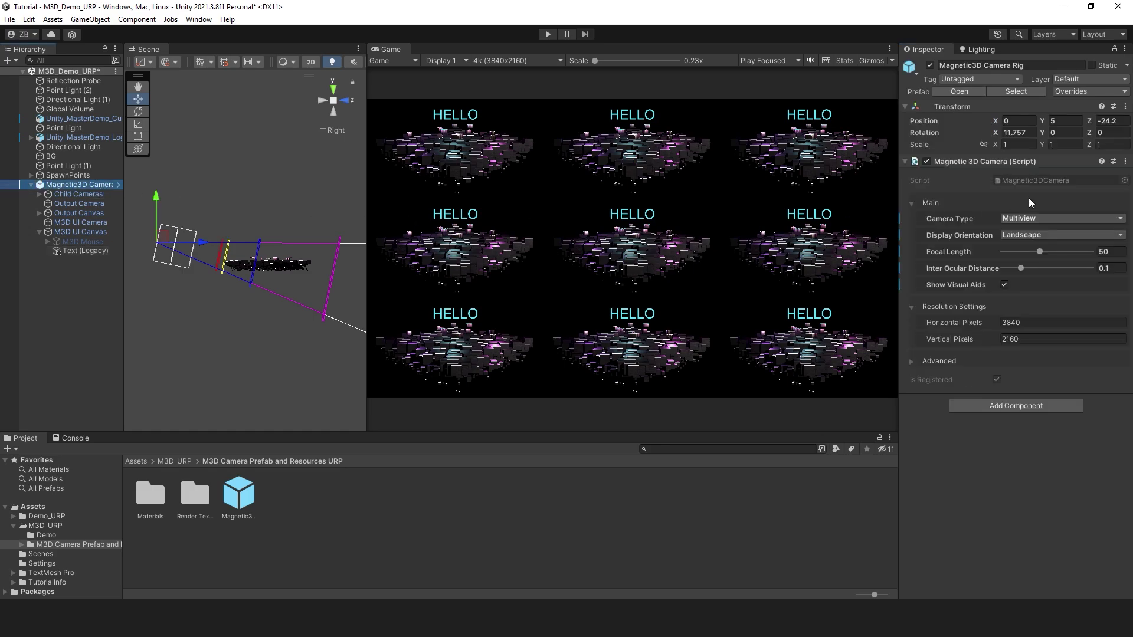
{"action": "left_click", "coordinate": [1027, 221]}
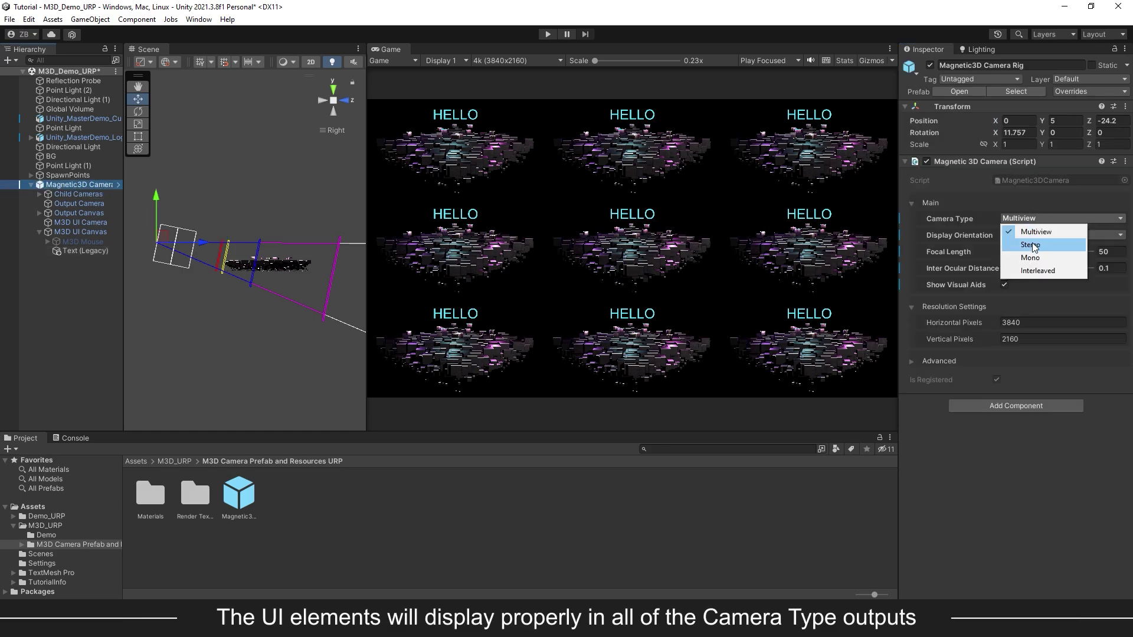
{"action": "left_click", "coordinate": [1032, 243]}
{"action": "left_click", "coordinate": [1036, 218]}
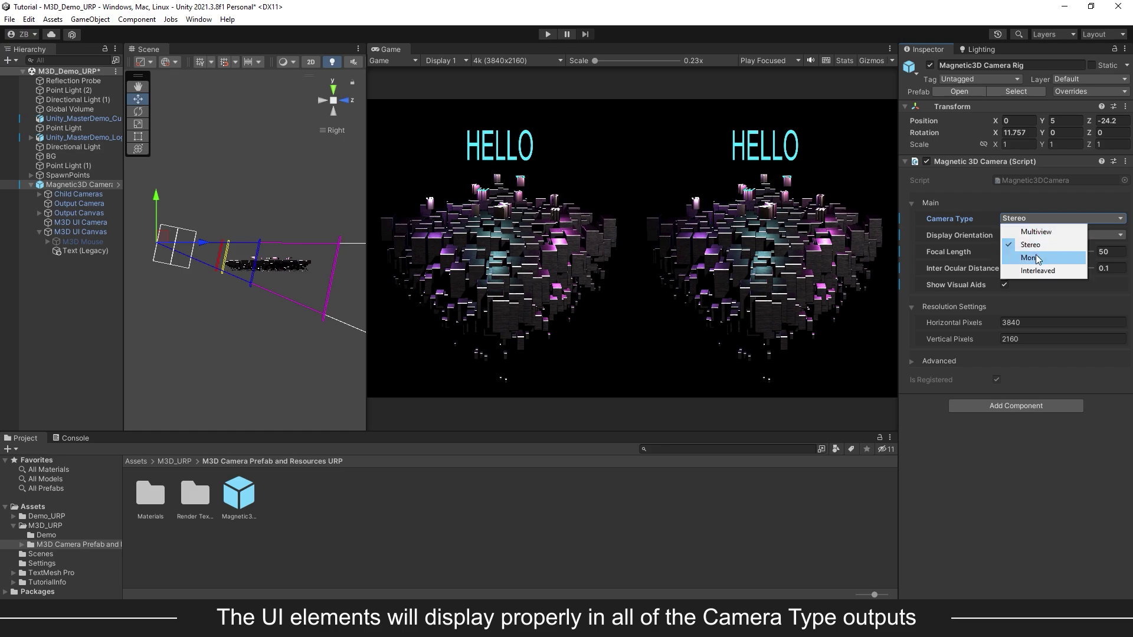
{"action": "left_click", "coordinate": [1036, 256]}
{"action": "left_click", "coordinate": [1039, 219]}
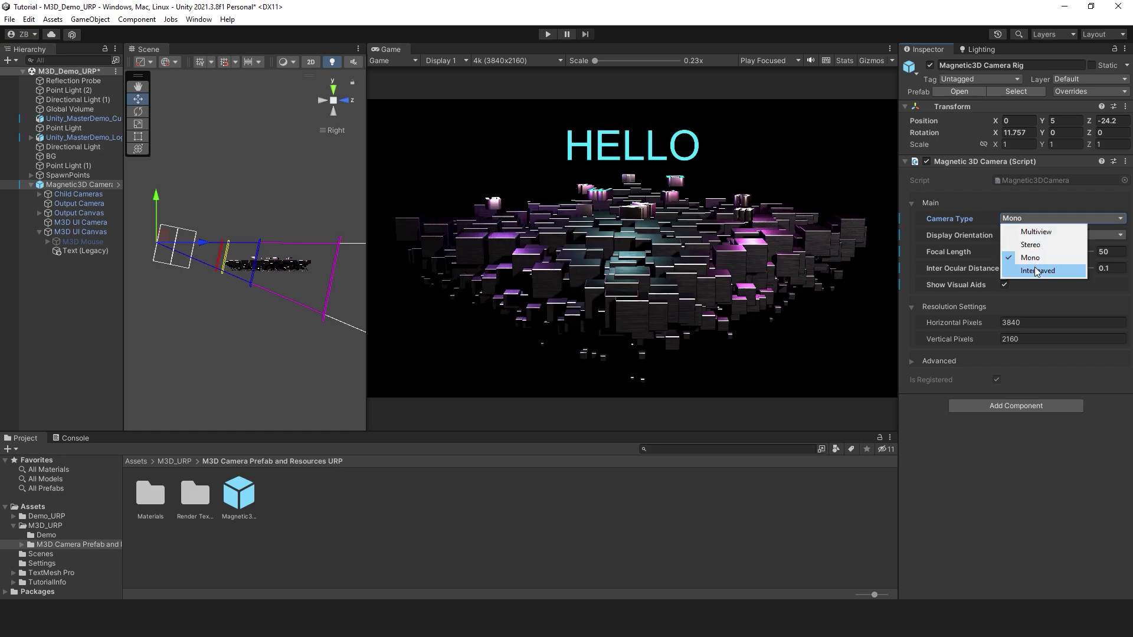
{"action": "left_click", "coordinate": [1037, 271]}
Step: Set the Camera Type back to Multiview and delete the HELLO text object
{"action": "left_click", "coordinate": [1042, 218]}
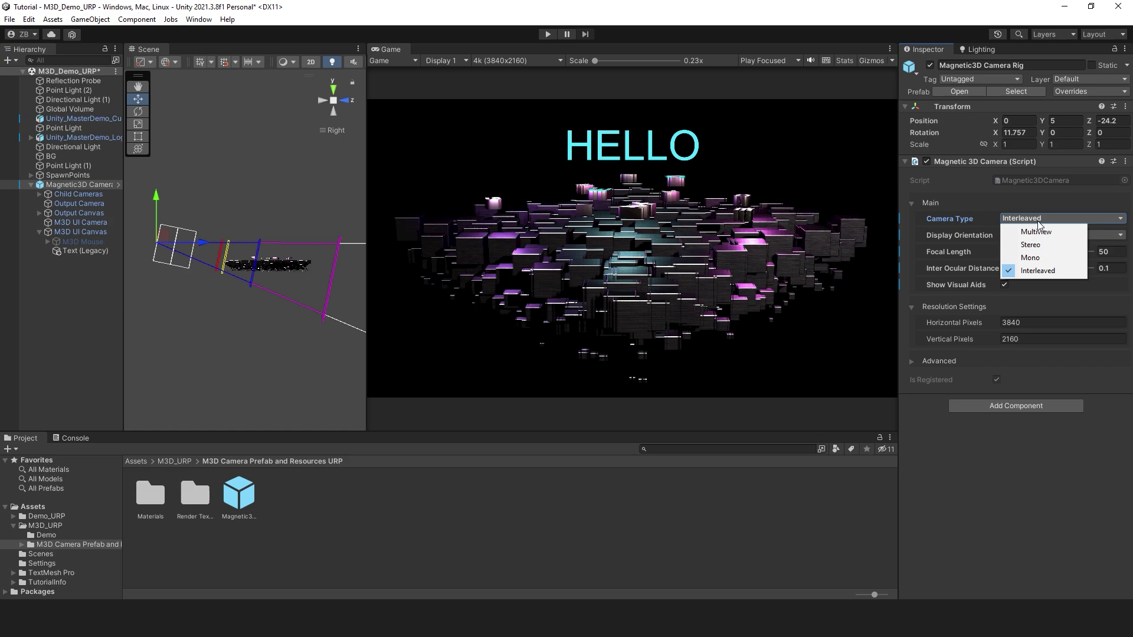
{"action": "left_click", "coordinate": [1039, 234]}
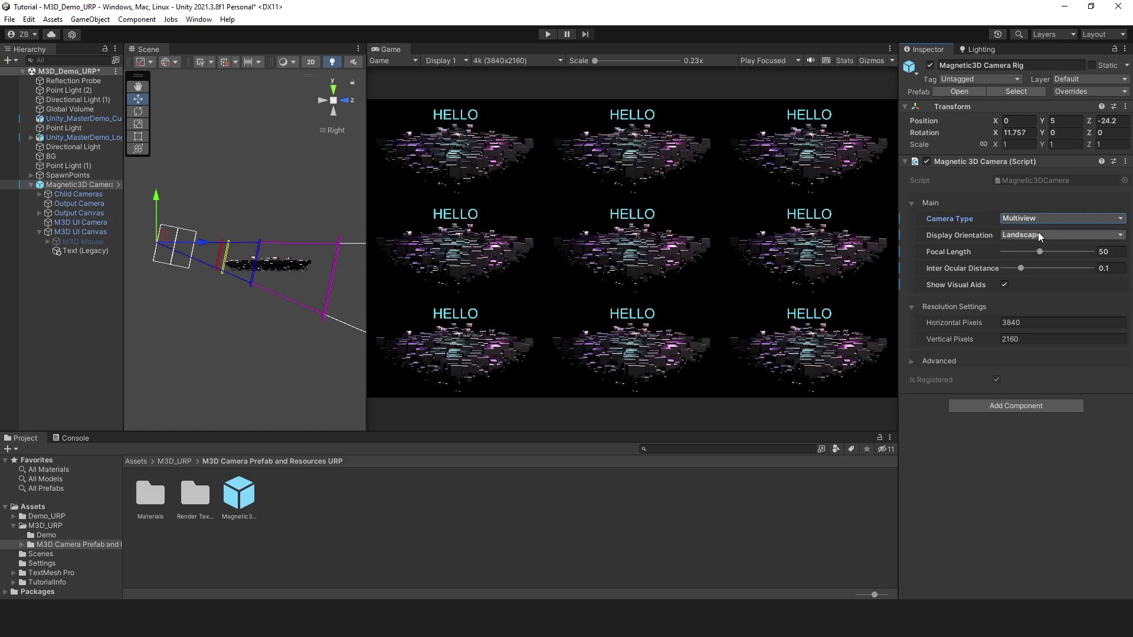
{"action": "left_click", "coordinate": [88, 251]}
{"action": "key", "text": "Delete"}
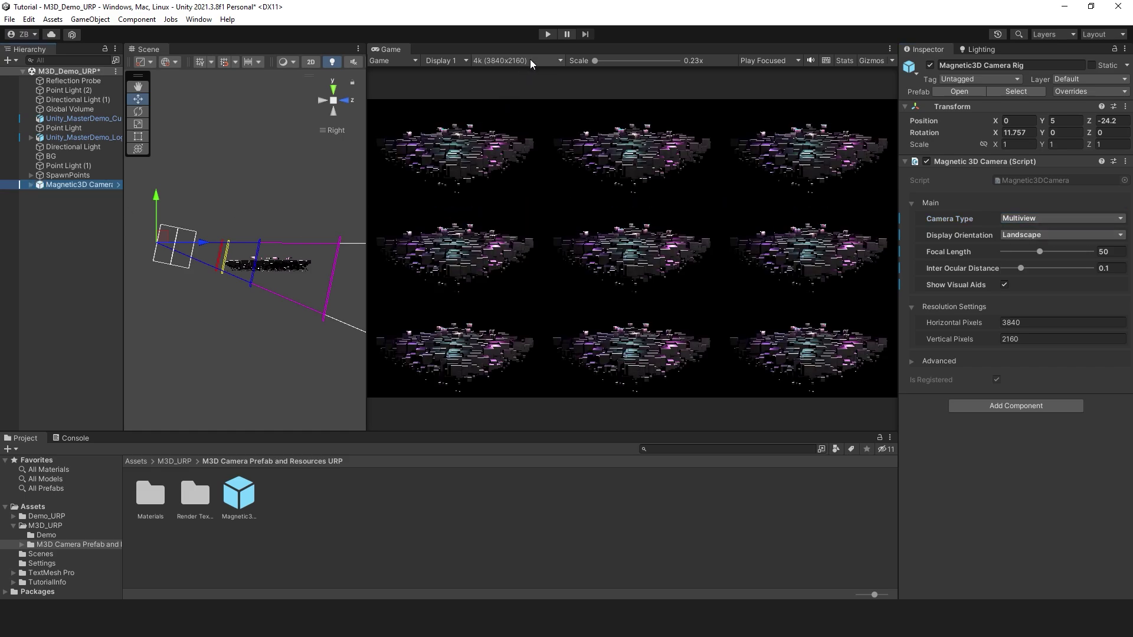
Step: Enter Play mode to run the scene in the nine Multiview views
{"action": "left_click", "coordinate": [544, 37]}
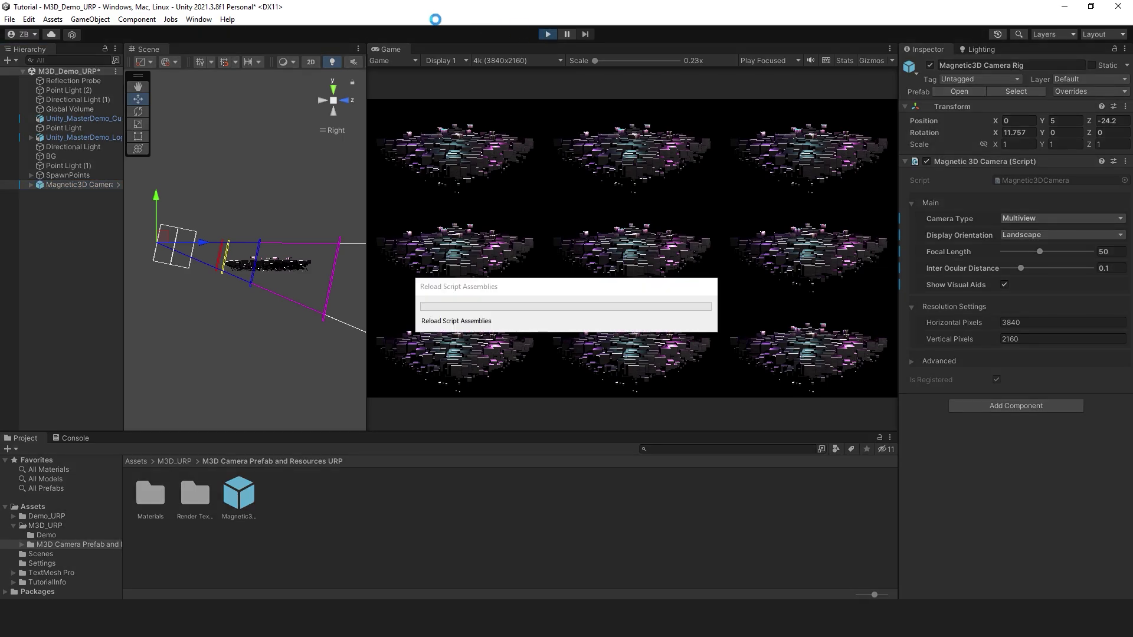